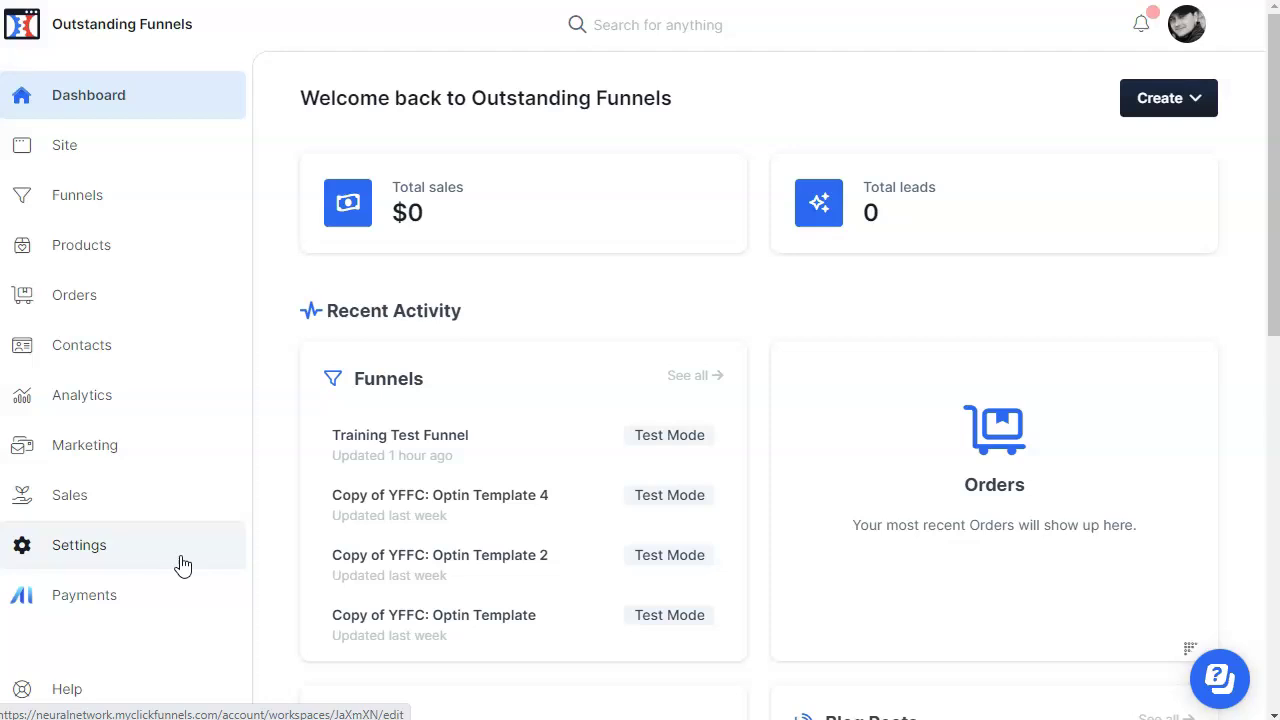
Step: Open the Funnels list from the left sidebar to see Training Test Funnel and the optin templates
left_click(157, 212)
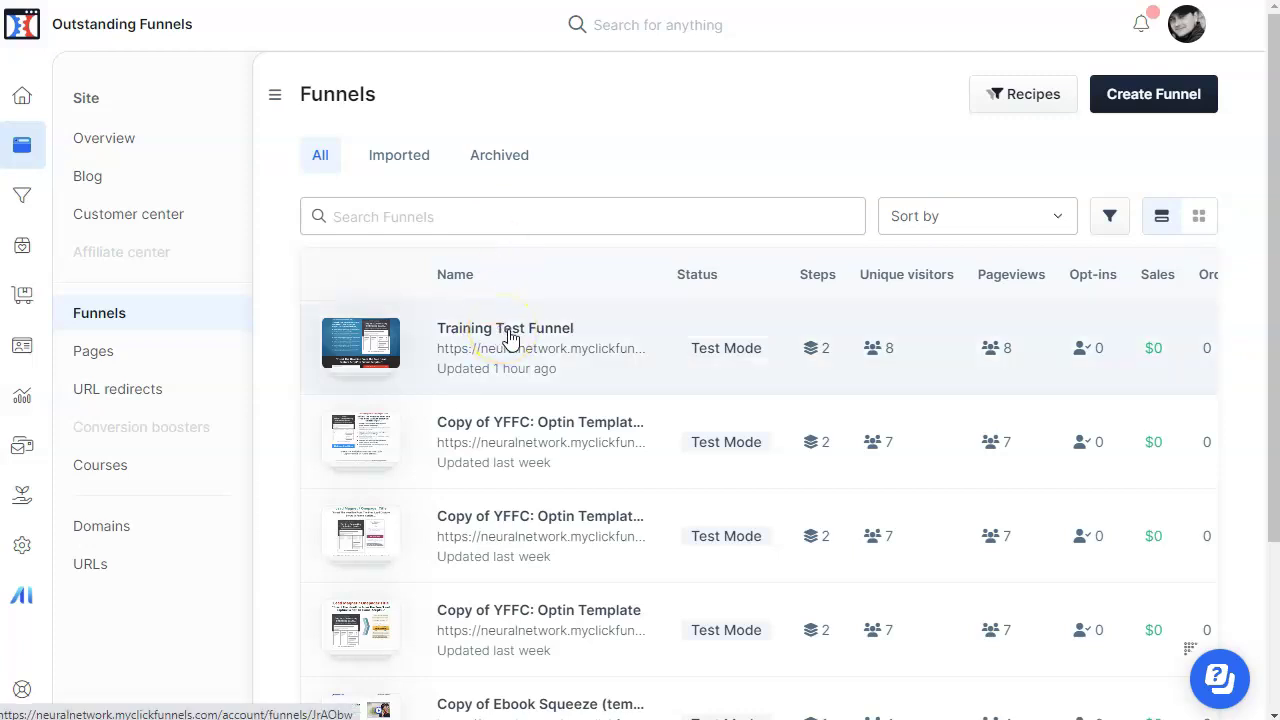
Step: Open Training Test Funnel and start a new workflow on its Optin 5 step
left_click(510, 336)
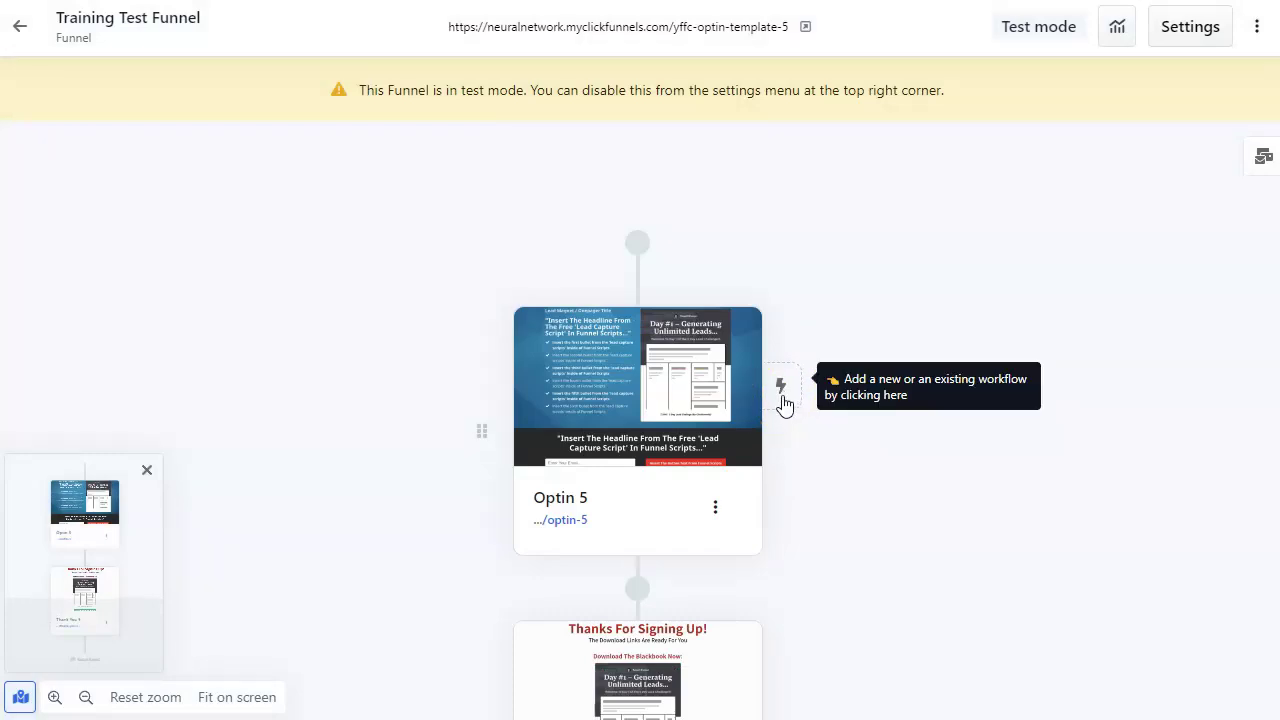
left_click(783, 401)
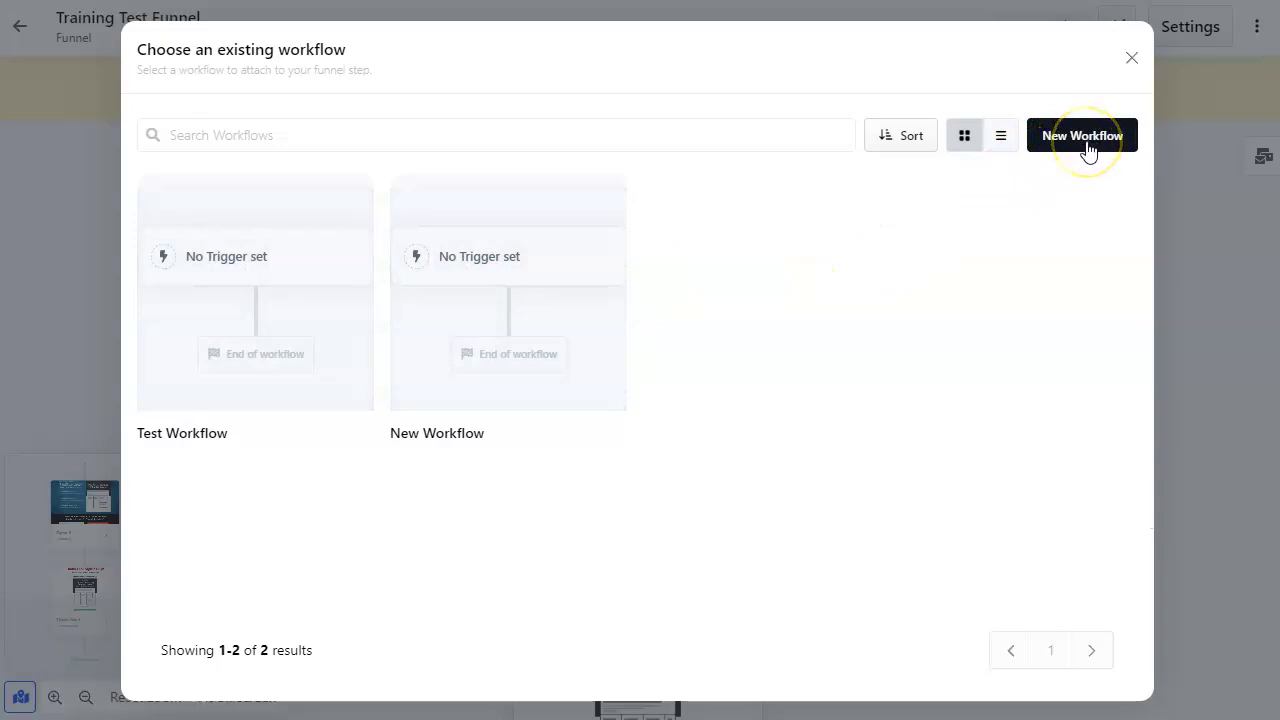
Step: Name the workflow 'Test Workflow' and choose Opt-In as its event type
left_click(1086, 141)
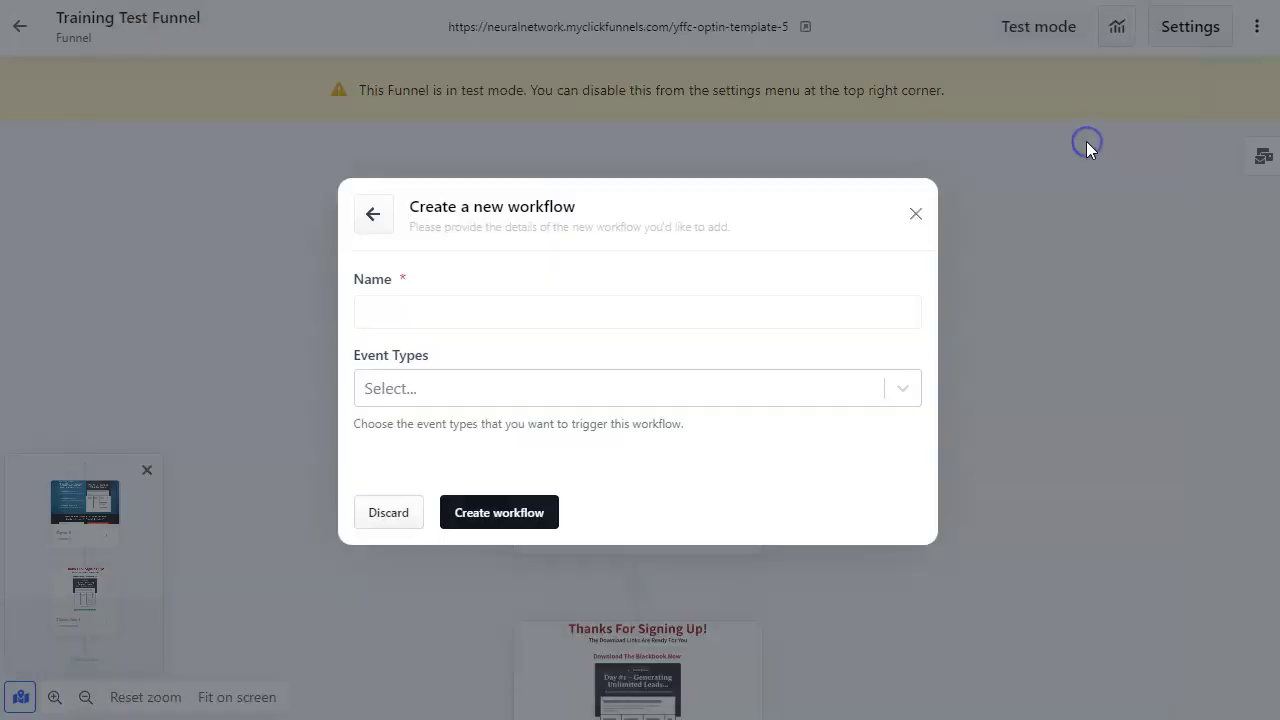
left_click(708, 322)
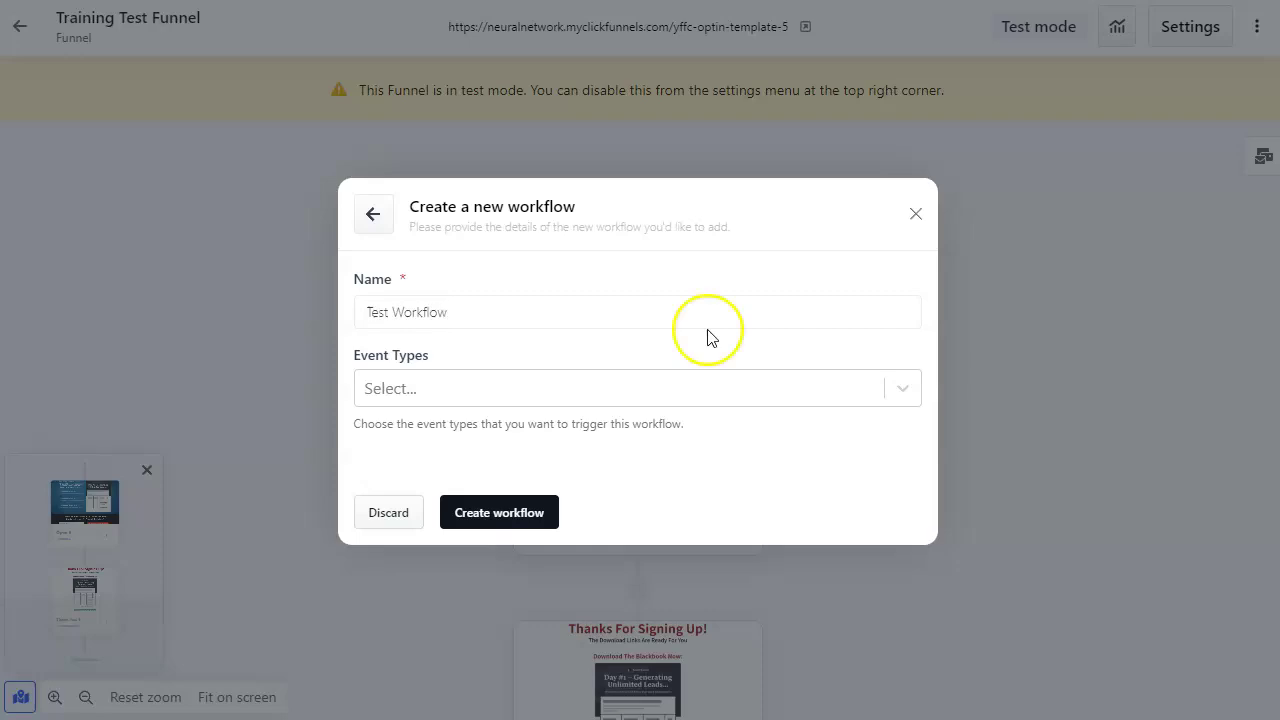
left_click(743, 386)
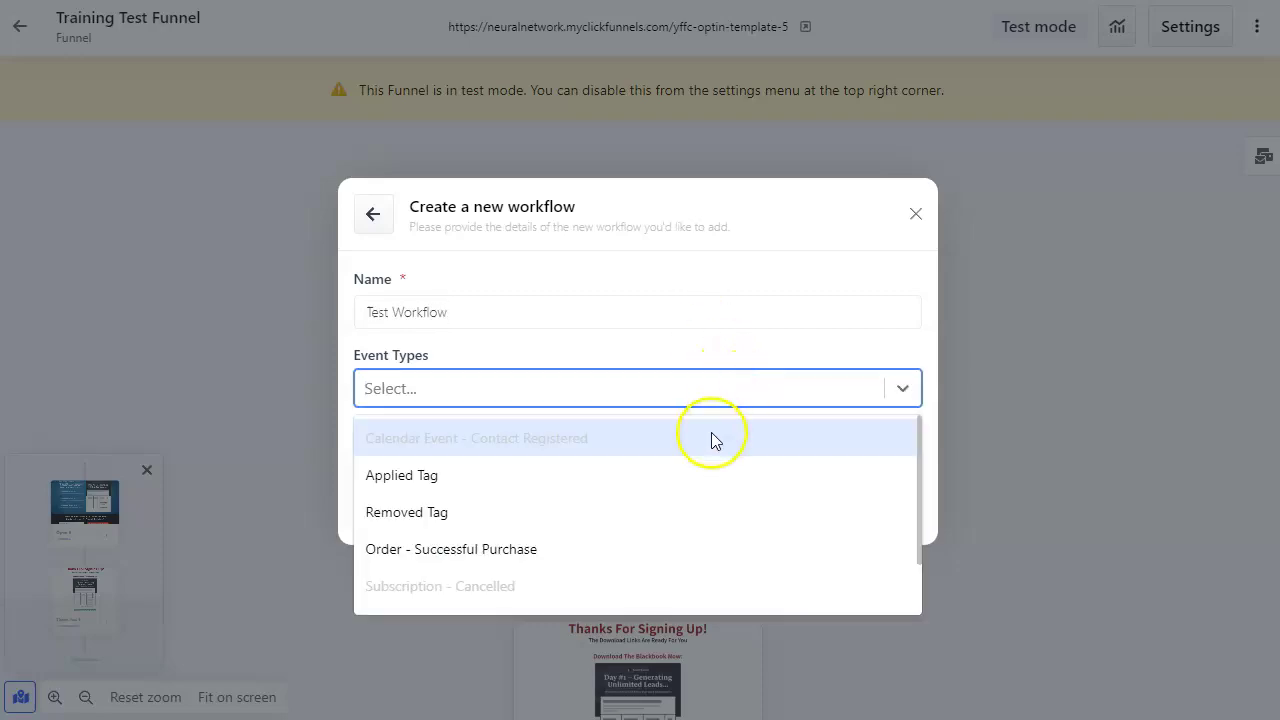
mouse_move(714, 438)
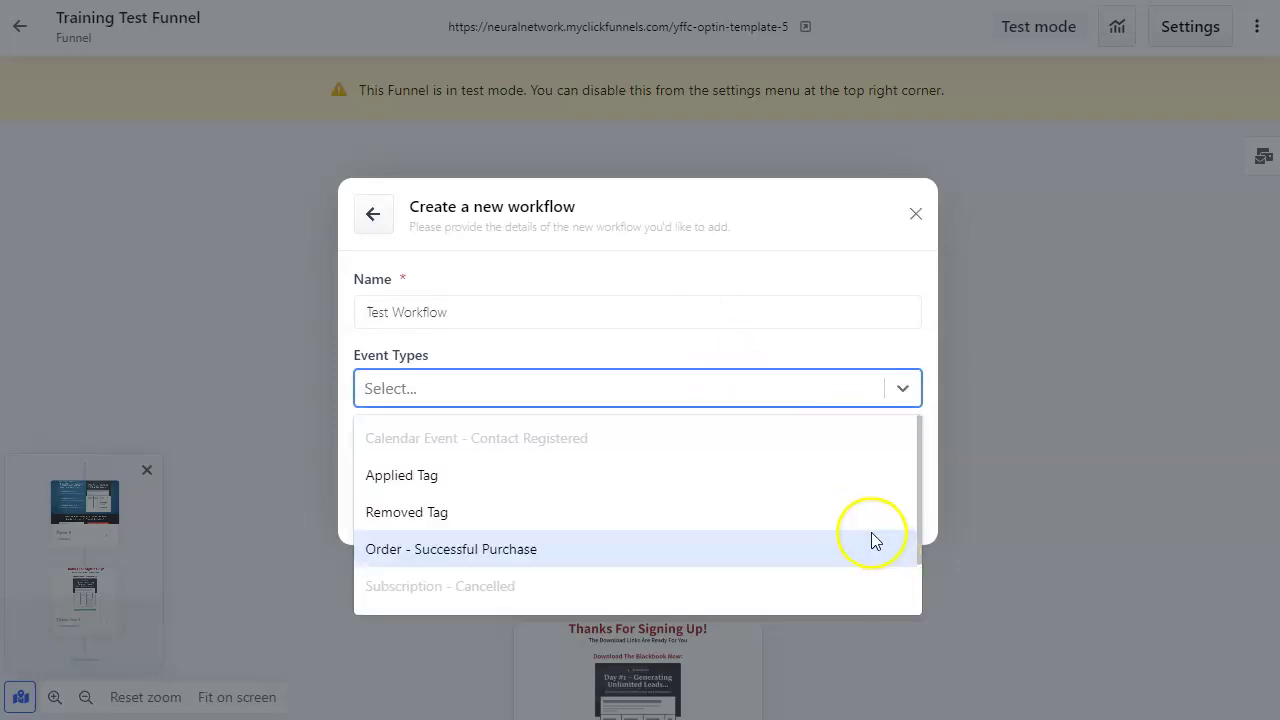
scroll(871, 537, "down", 1)
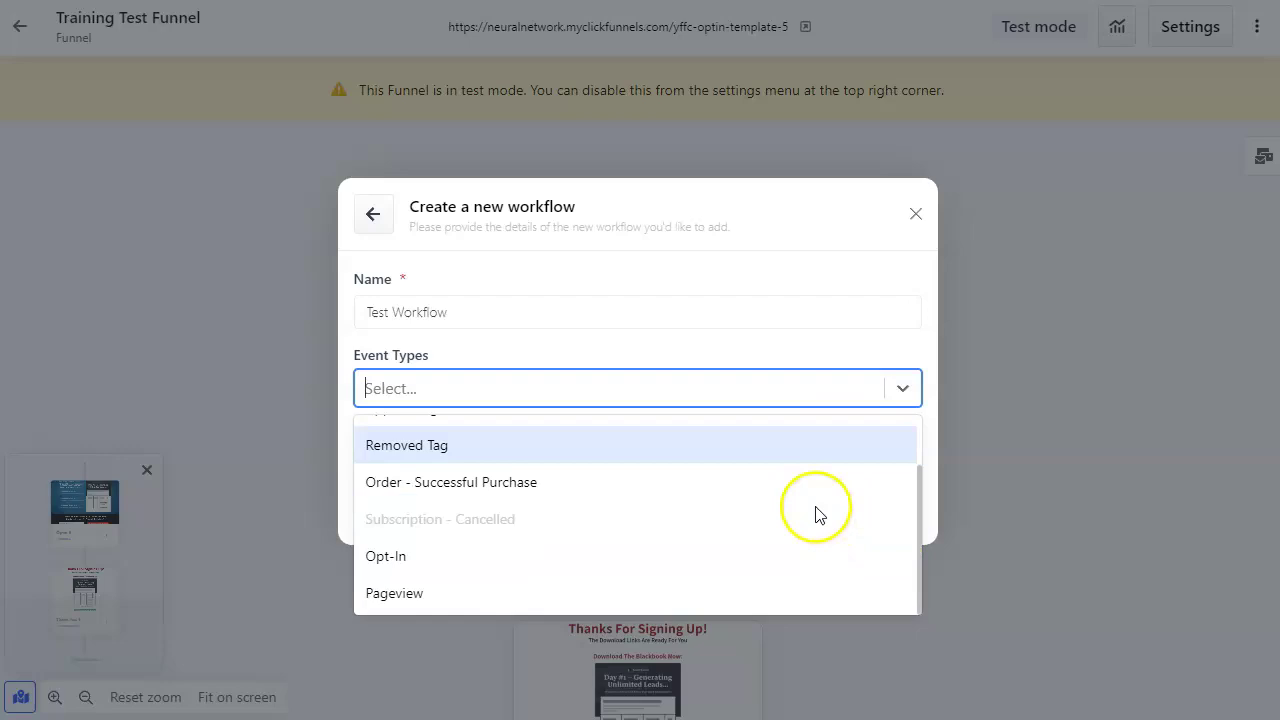
left_click(730, 565)
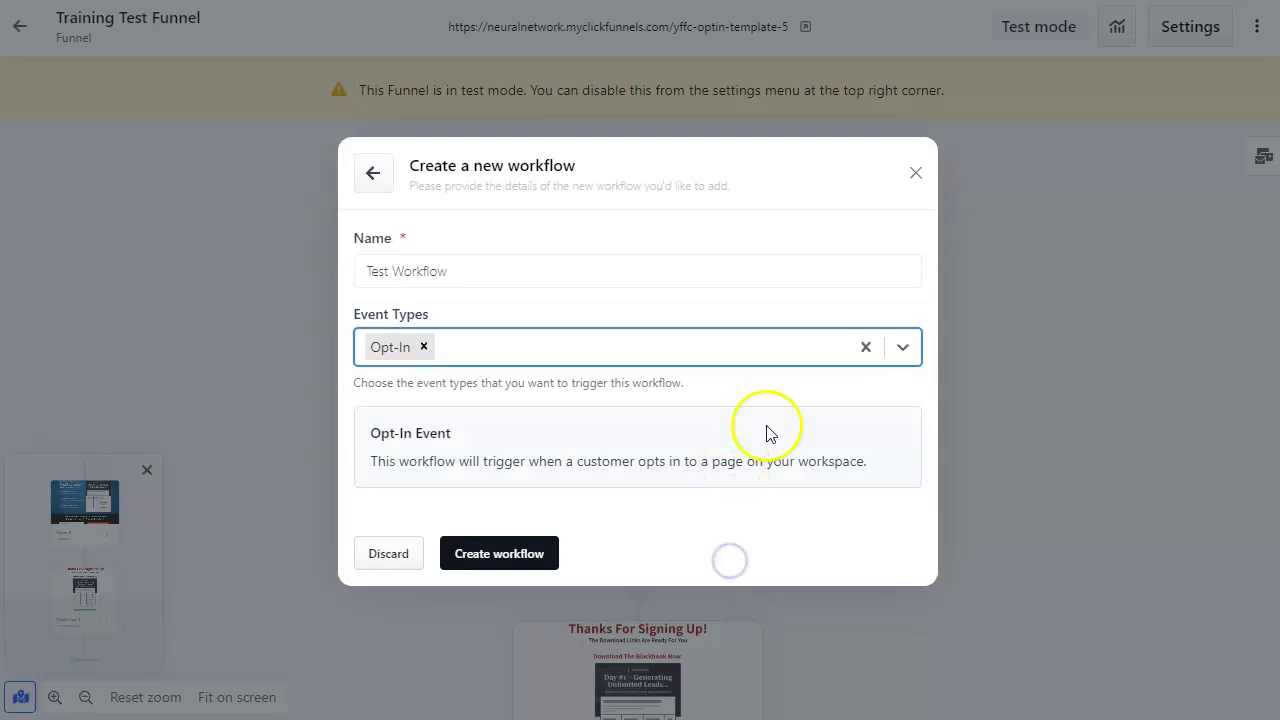
left_click(903, 348)
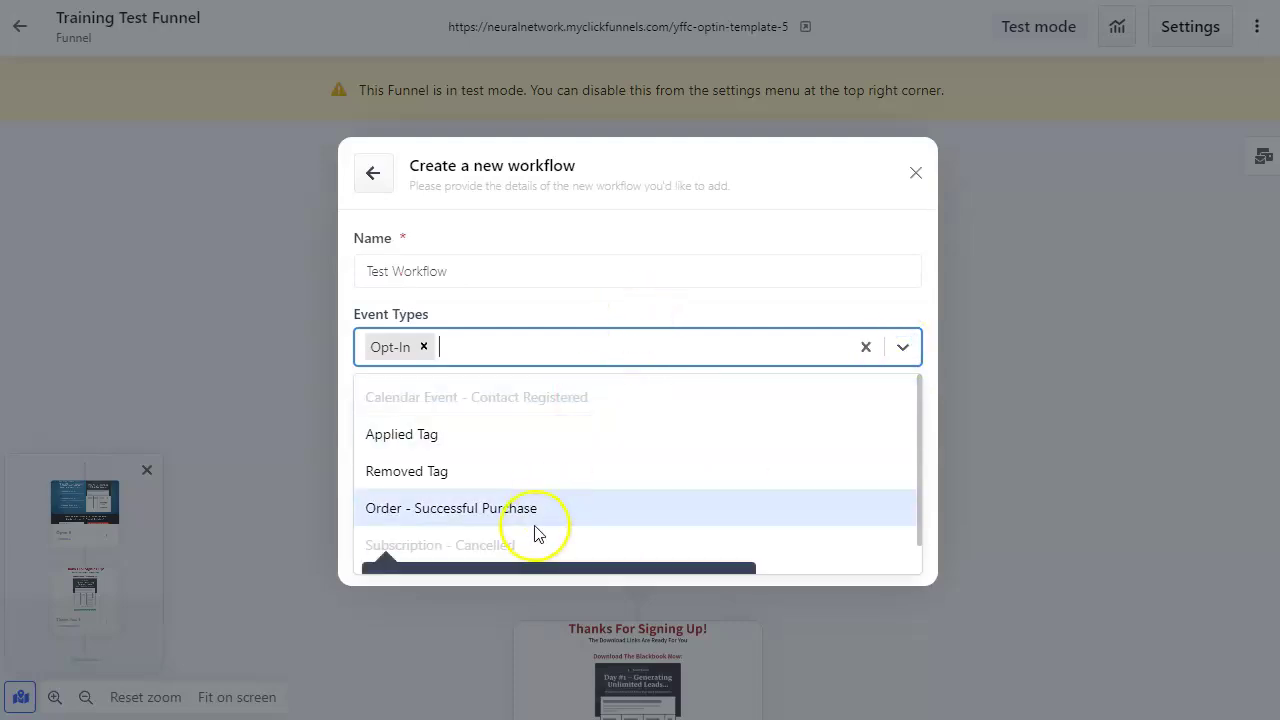
left_click(873, 245)
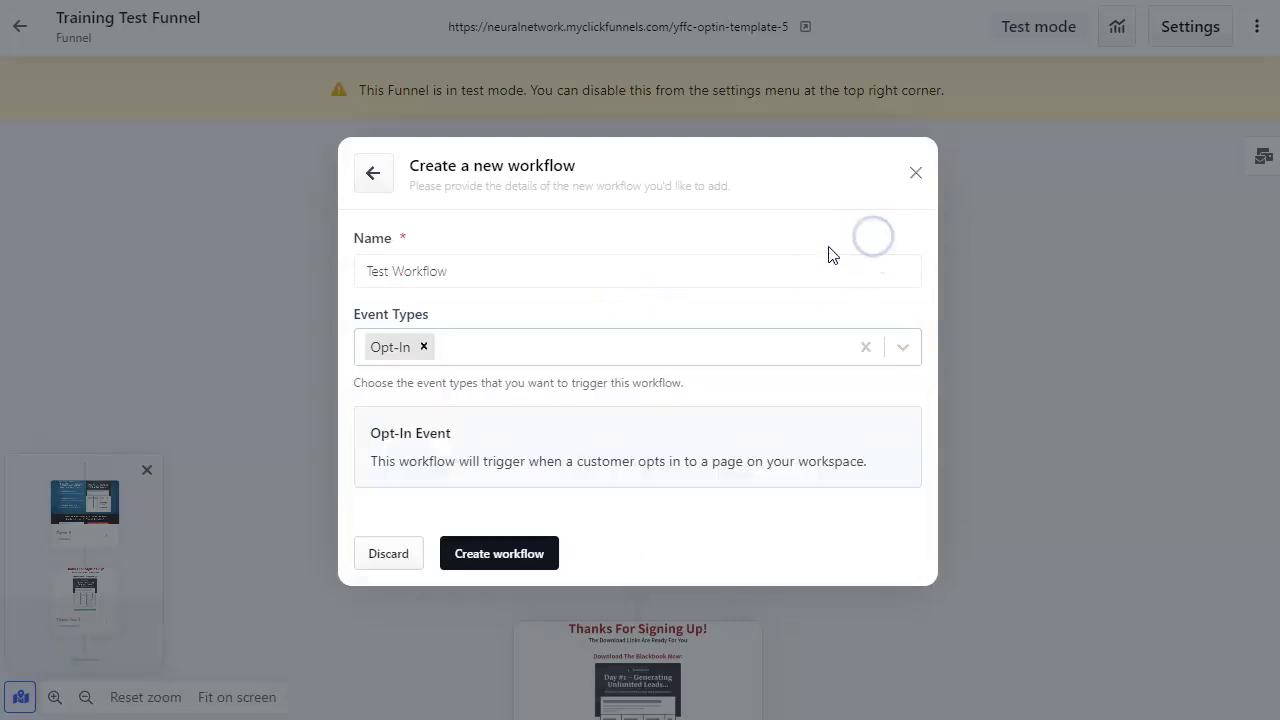
Step: Create Test Workflow and add a 3rd party integration step below its trigger
left_click(537, 558)
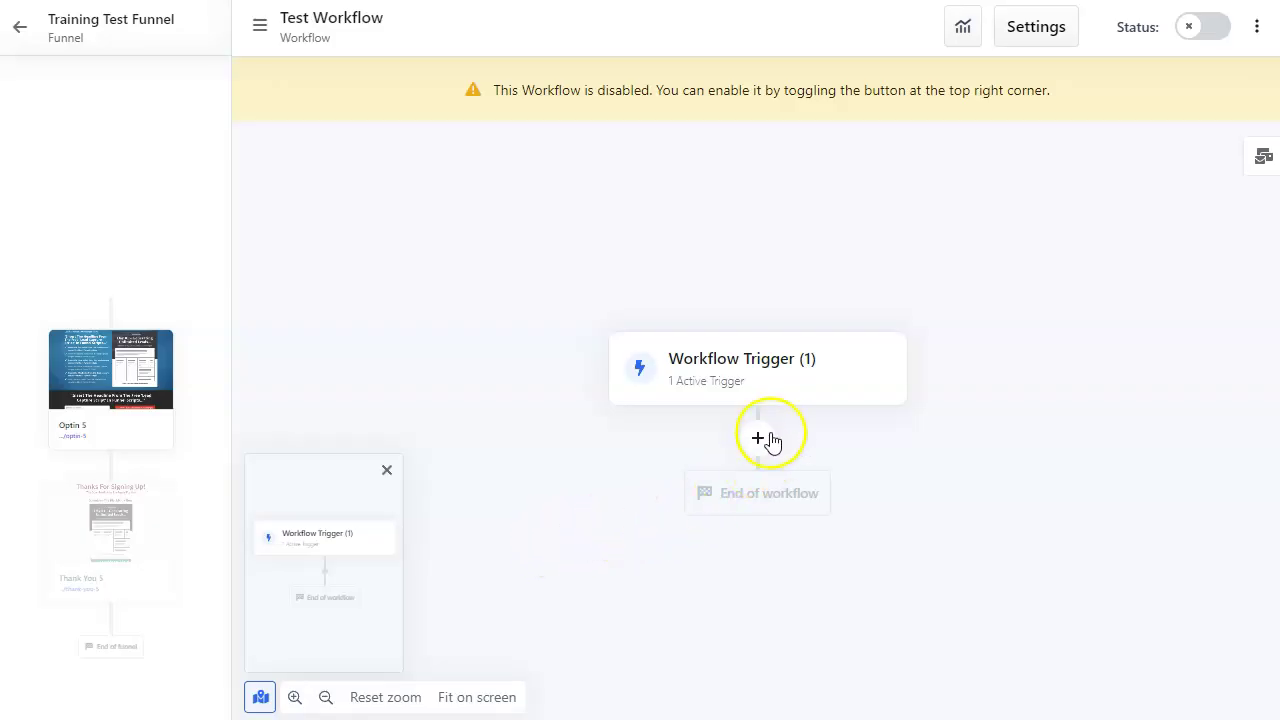
mouse_move(760, 446)
left_click(759, 442)
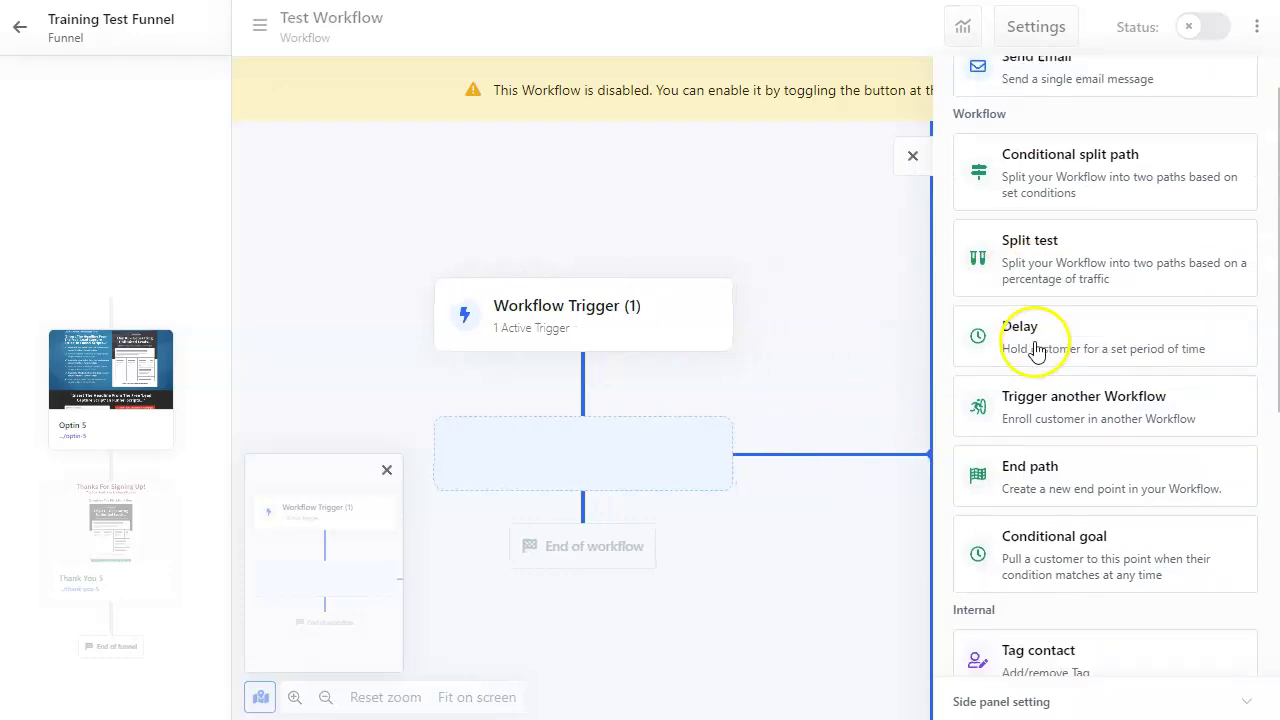
scroll(1037, 350, "down", 5)
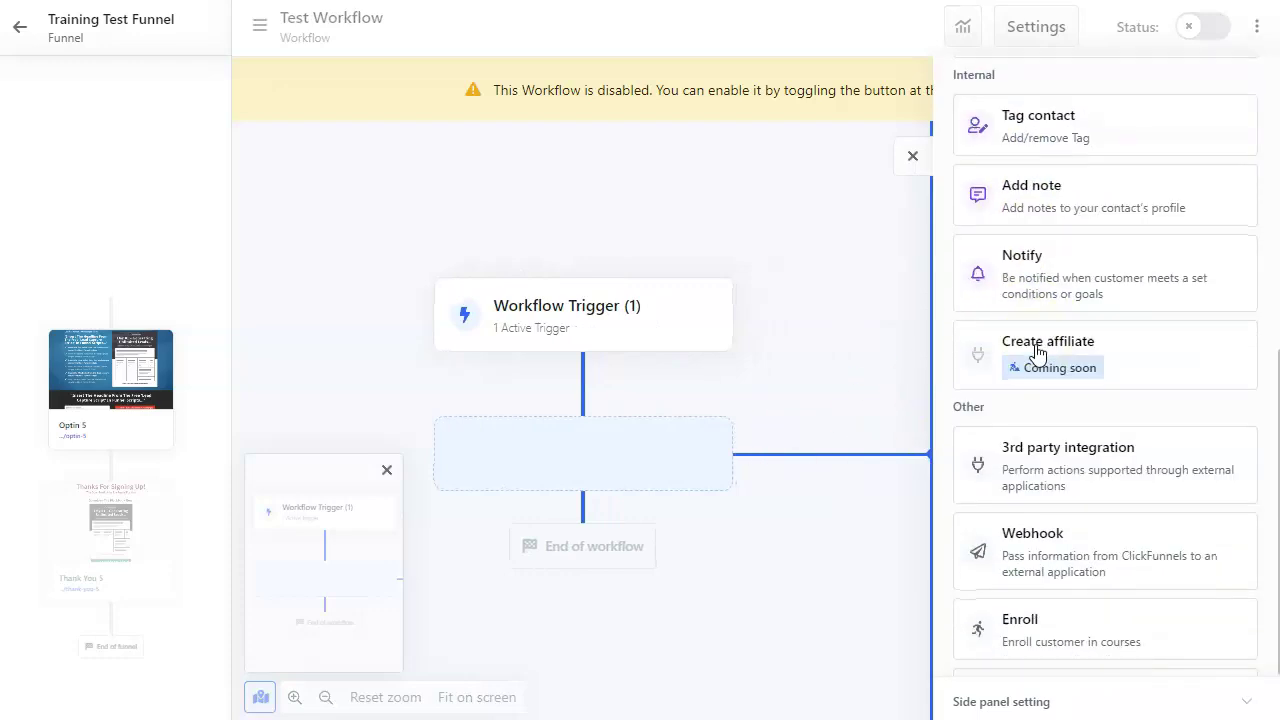
left_click(1089, 483)
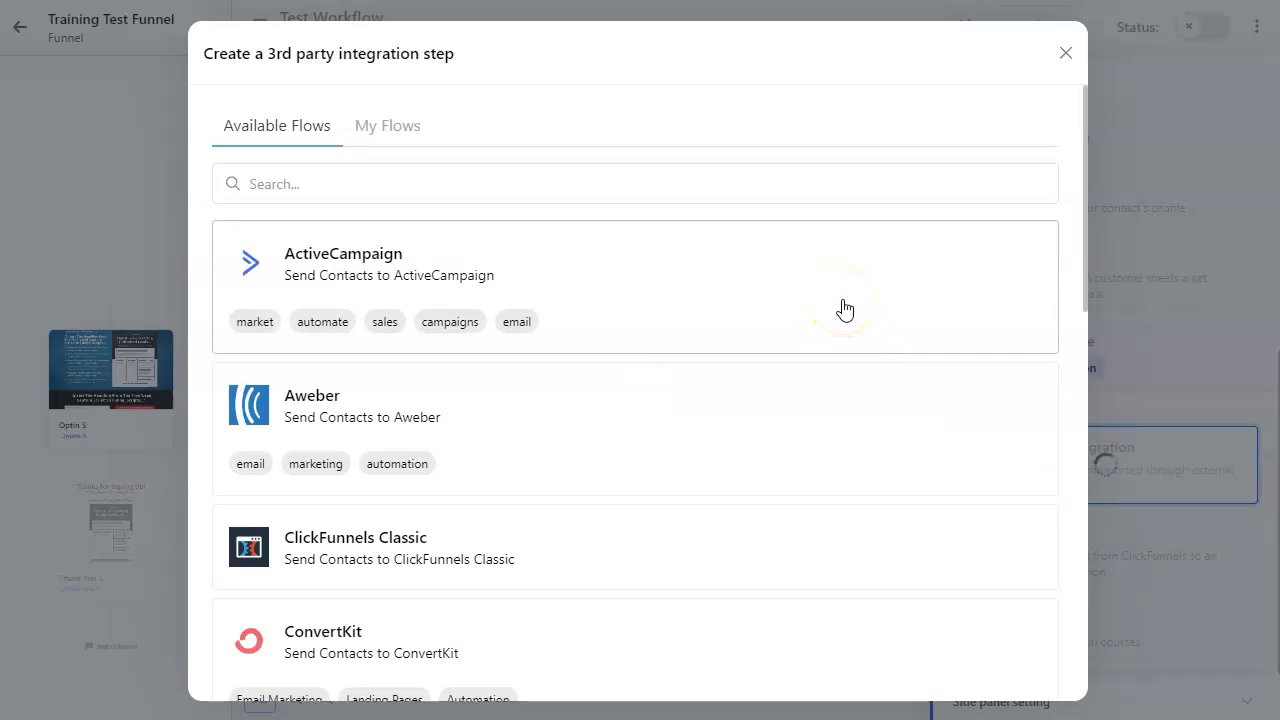
scroll(845, 310, "down", 3)
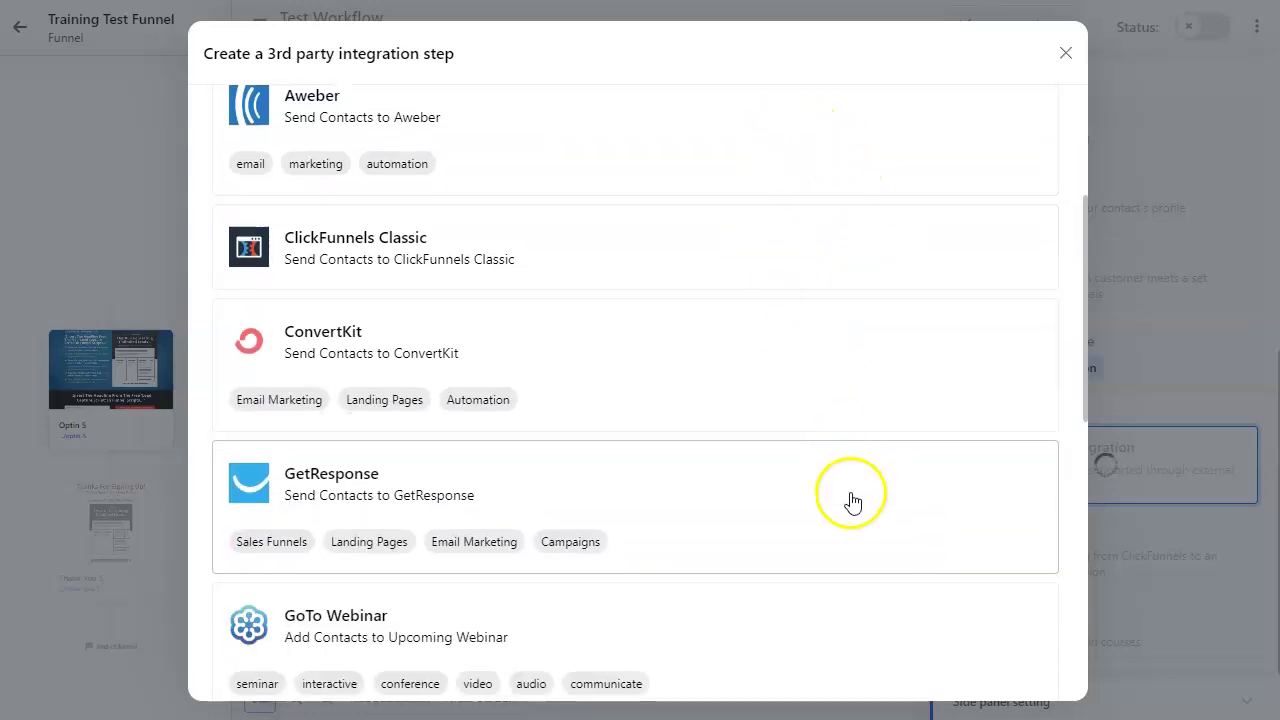
Step: Choose GetResponse with the existing connected API-key account and move to configuration
left_click(745, 487)
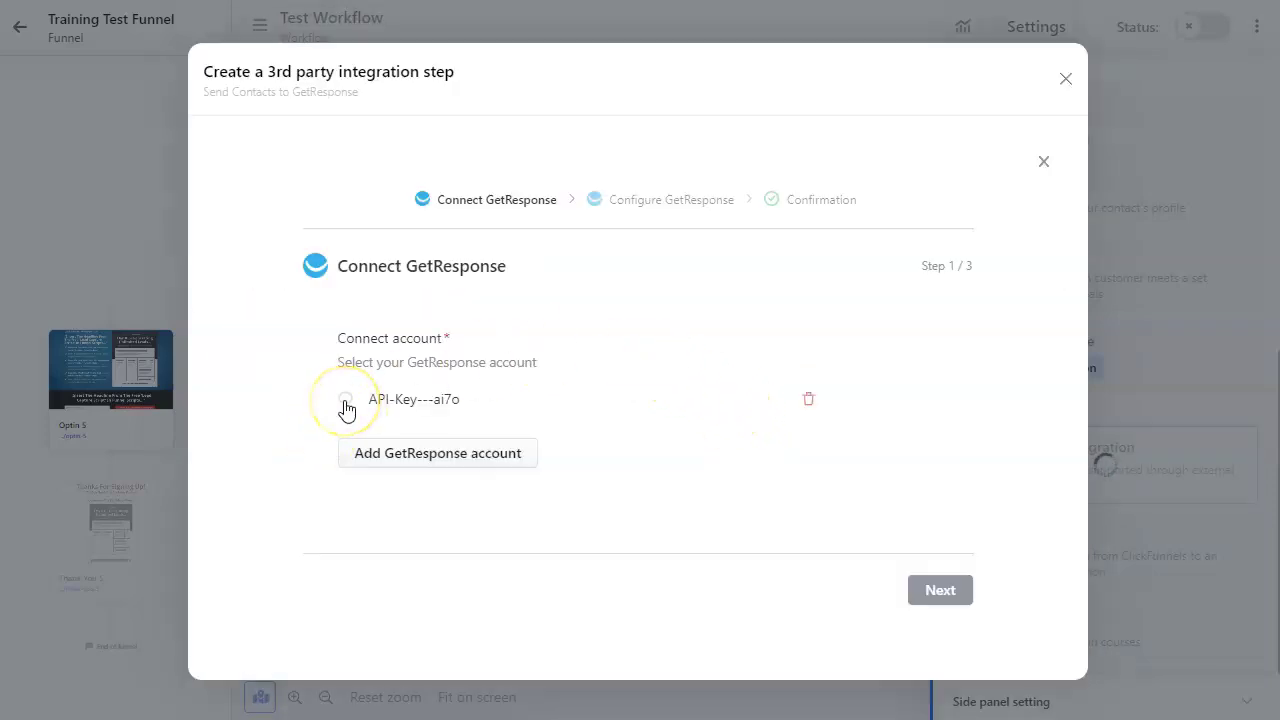
left_click(345, 403)
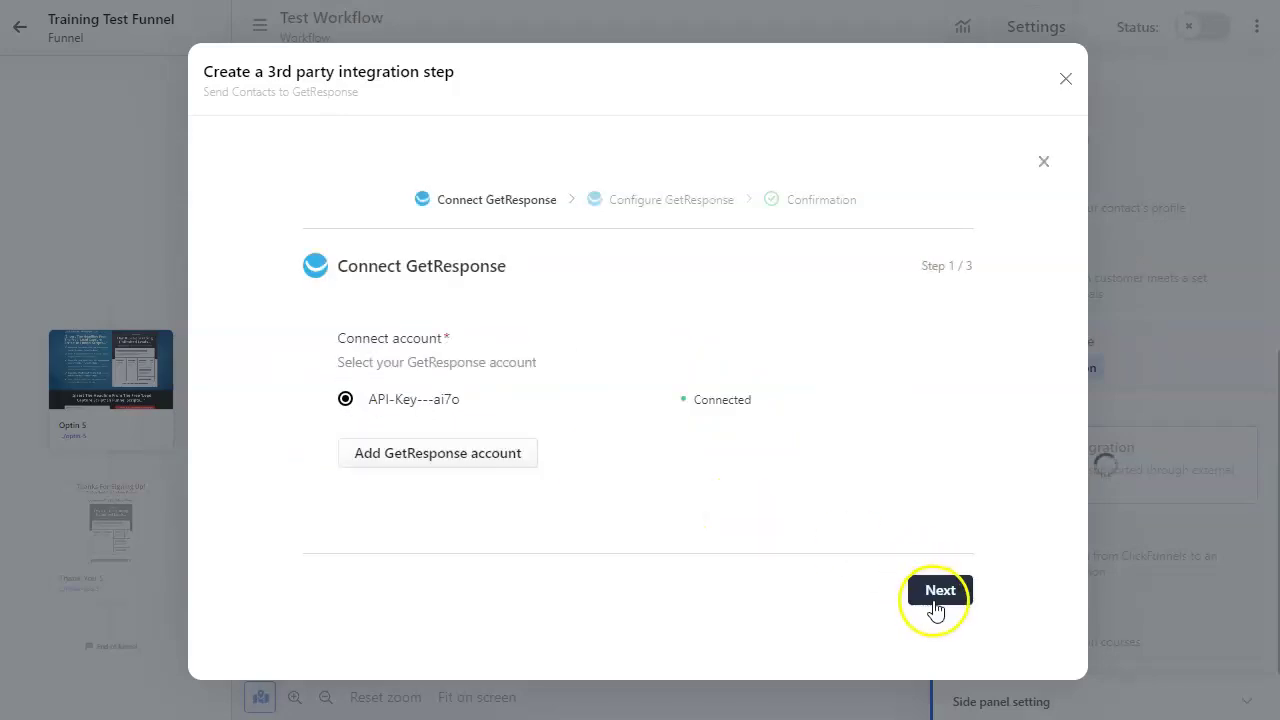
left_click(938, 595)
Step: Set the GetResponse action to Add to List and pick the list that receives contacts
left_click(937, 593)
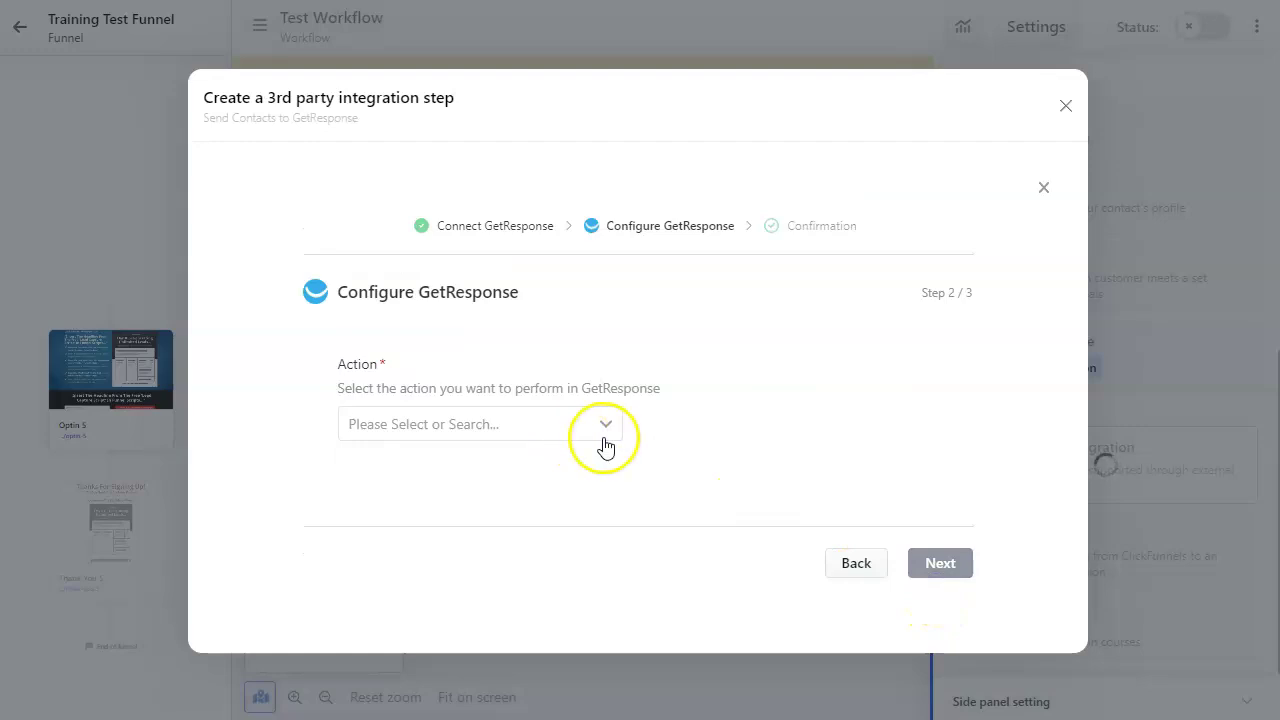
left_click(605, 442)
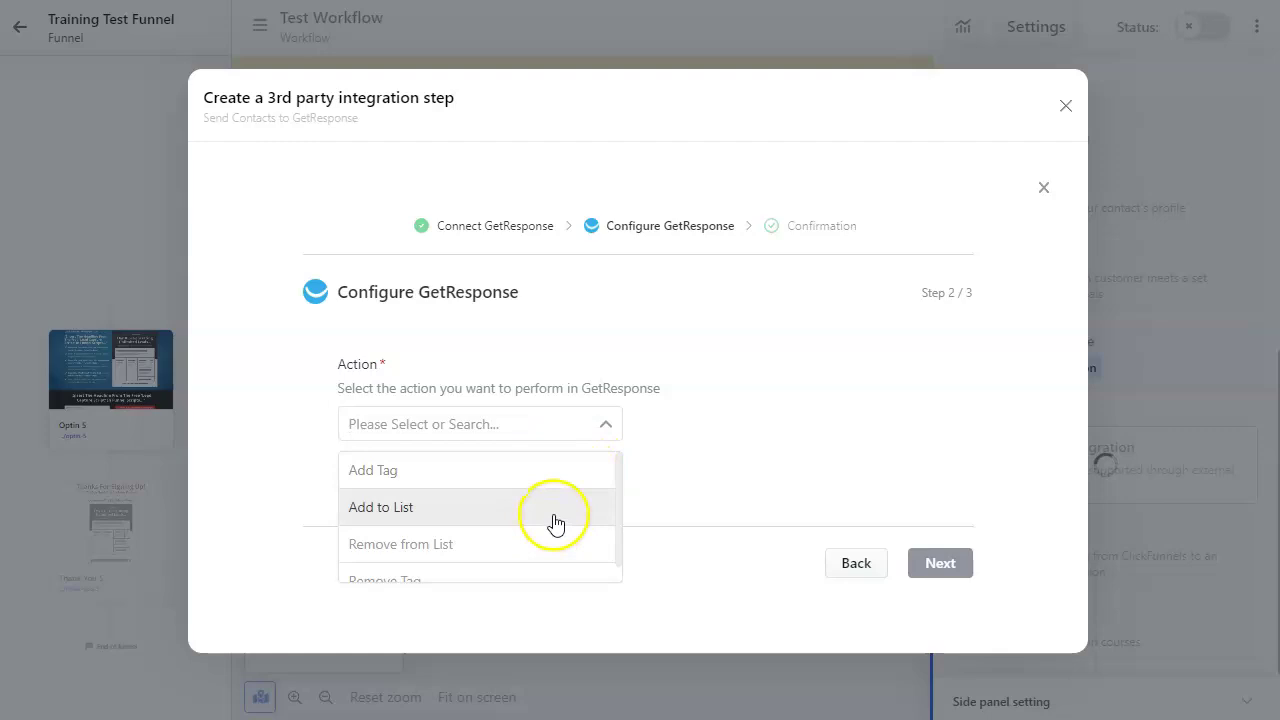
left_click(549, 494)
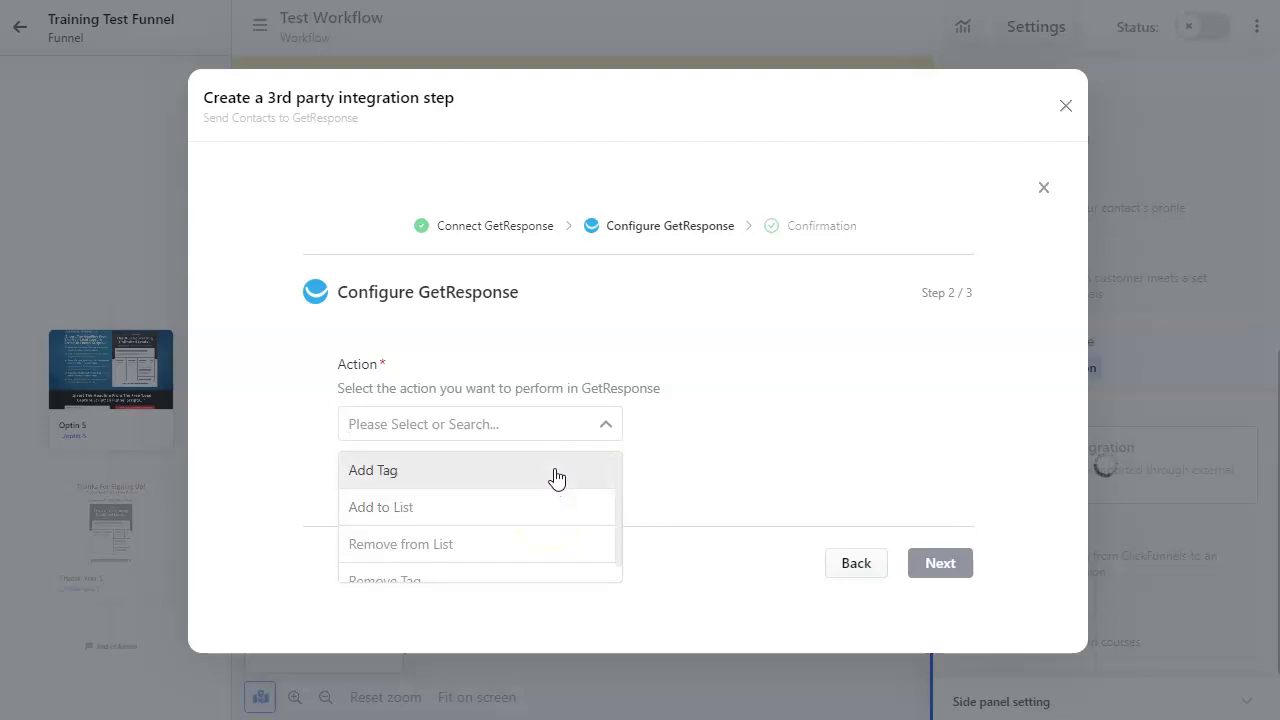
left_click(557, 513)
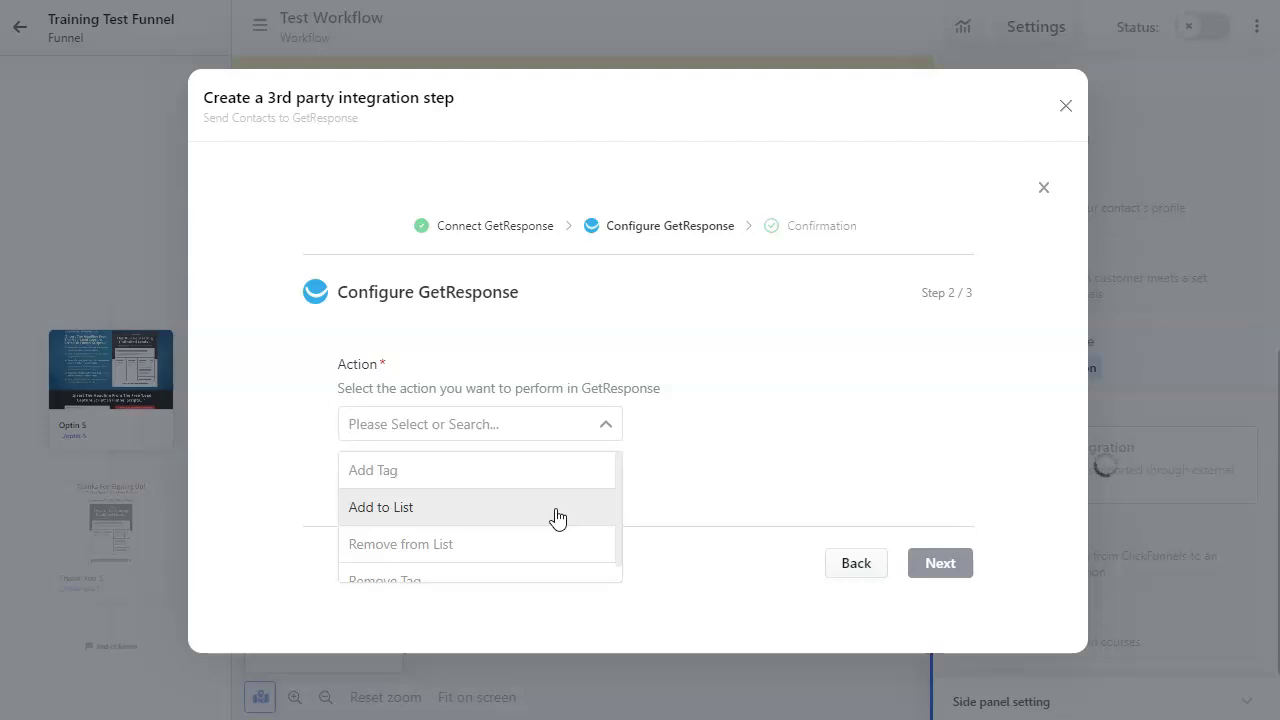
left_click(556, 510)
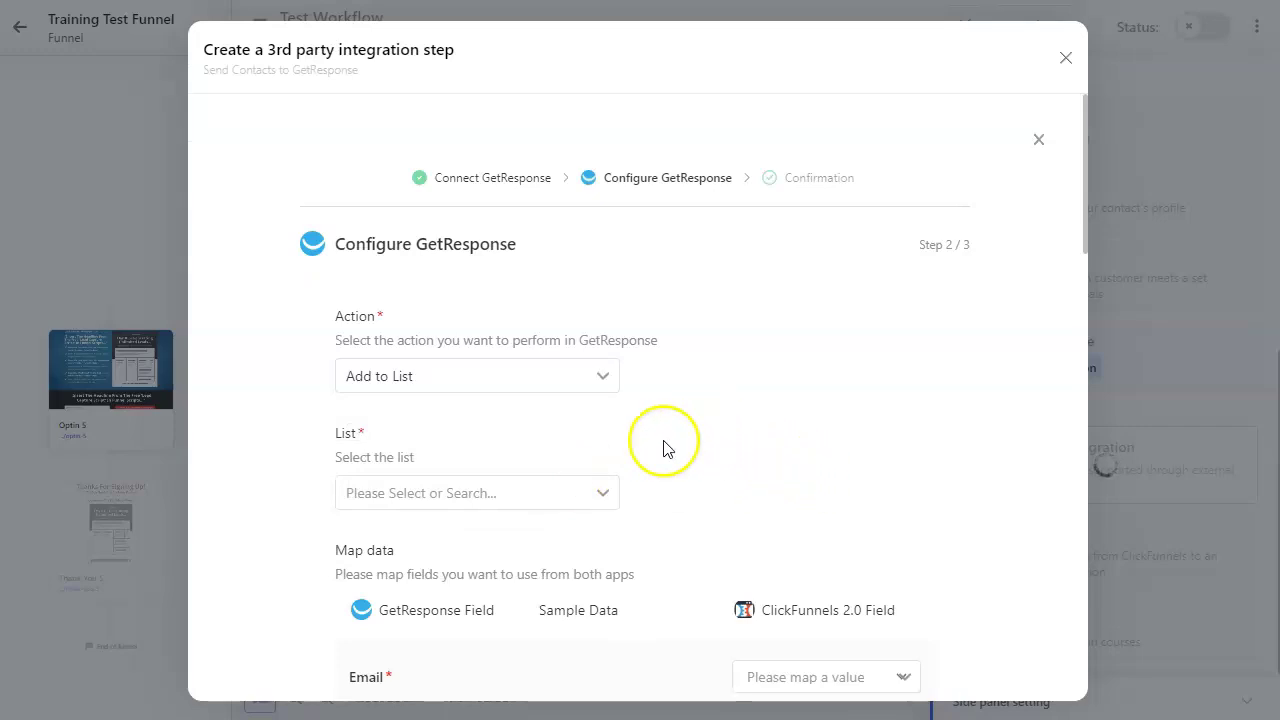
left_click(605, 494)
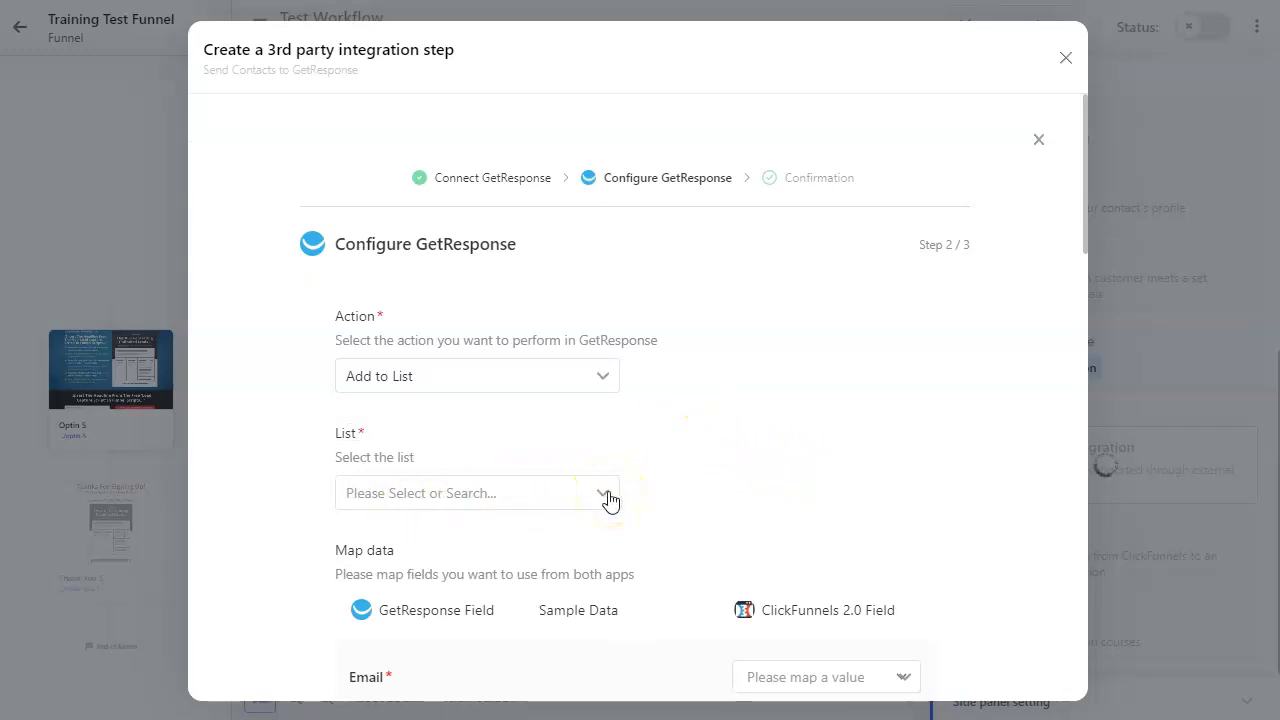
left_click(511, 537)
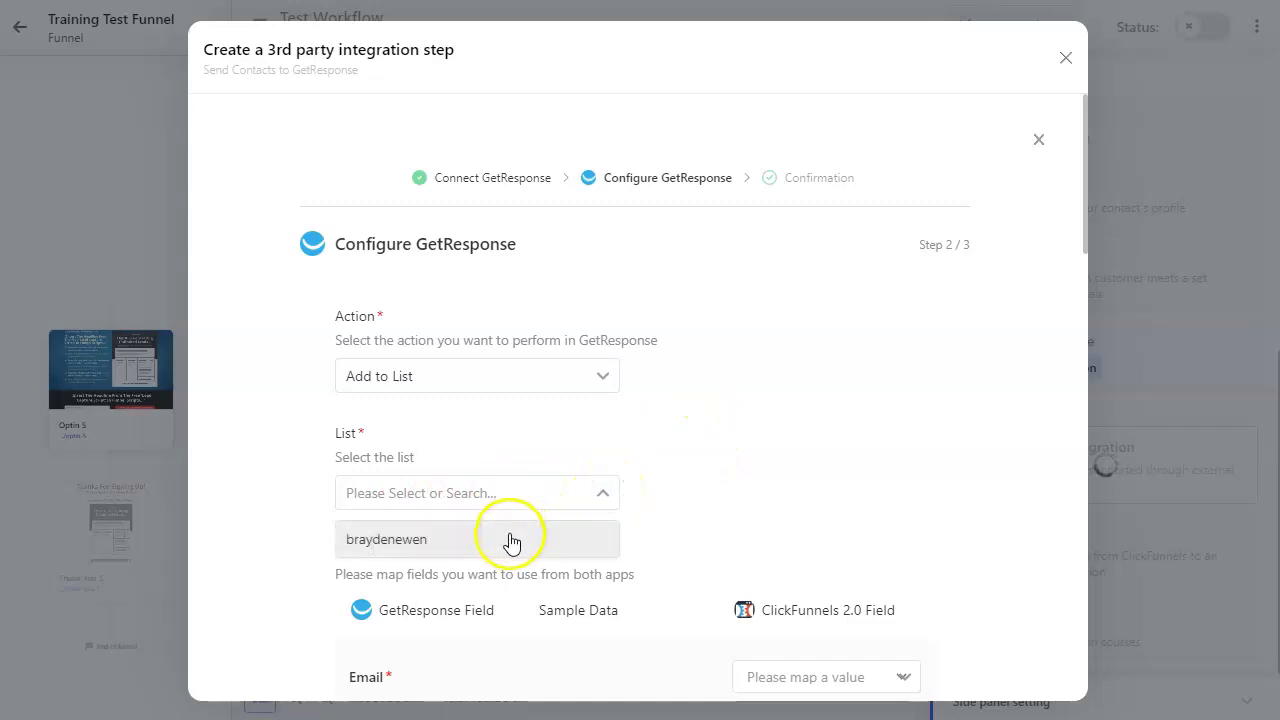
Step: Map the GetResponse Email field to Email
scroll(770, 470, "down", 3)
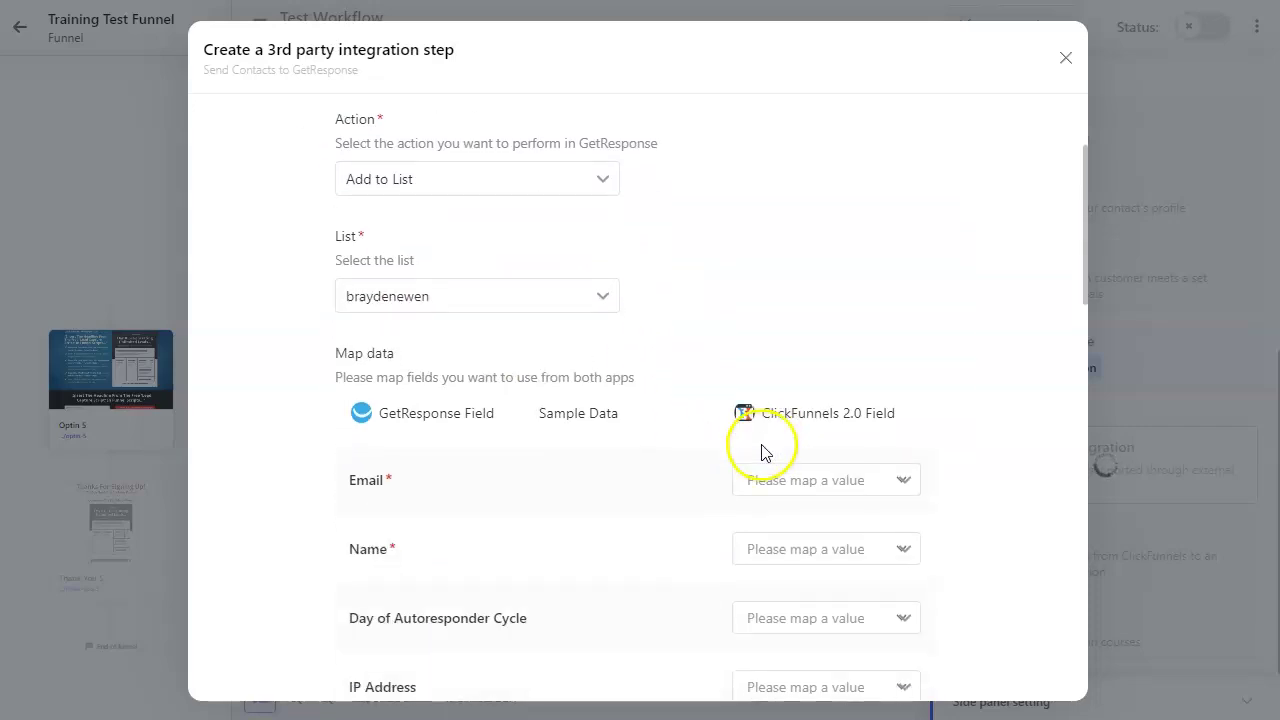
scroll(680, 340, "down", 1)
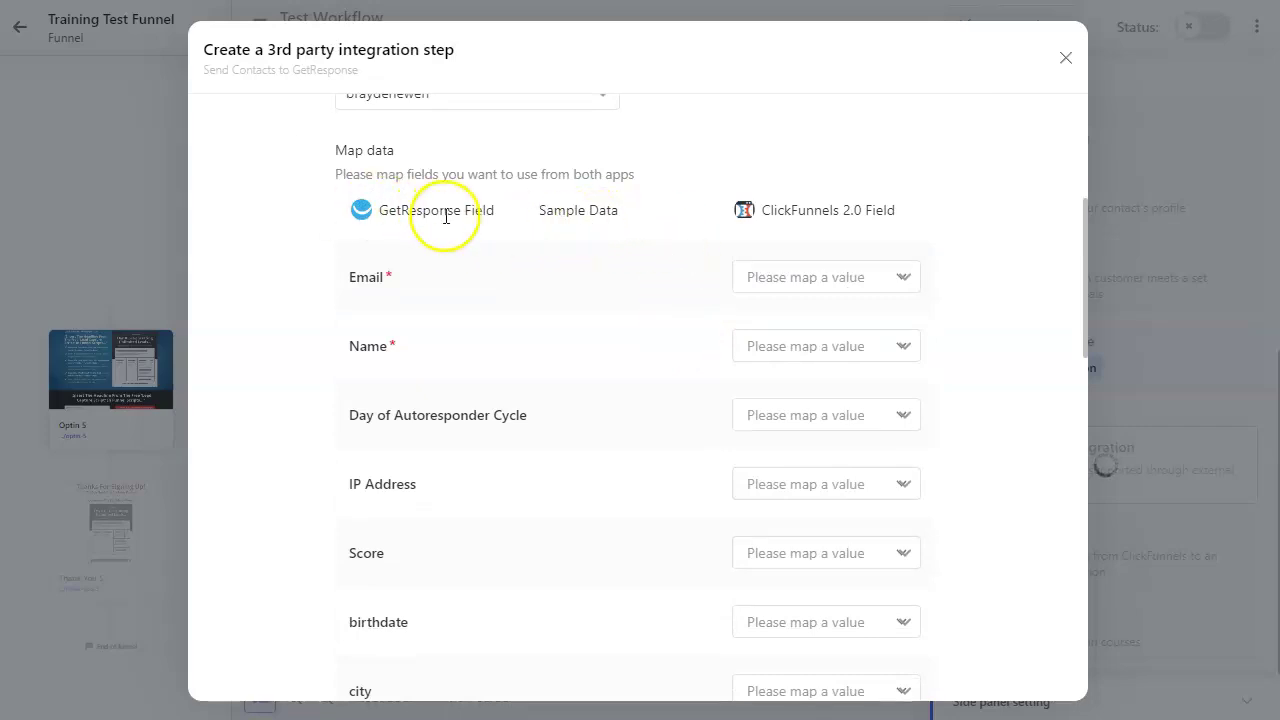
scroll(390, 450, "down", 2)
scroll(392, 471, "up", 2)
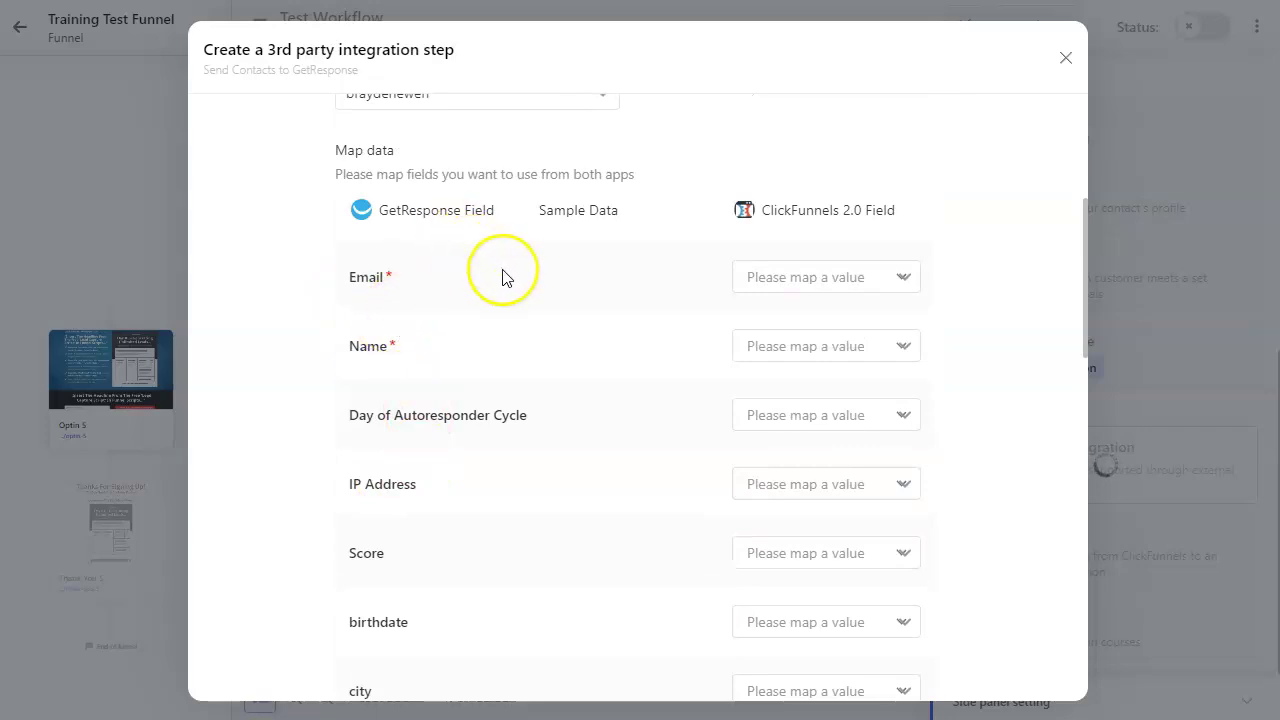
left_click(905, 277)
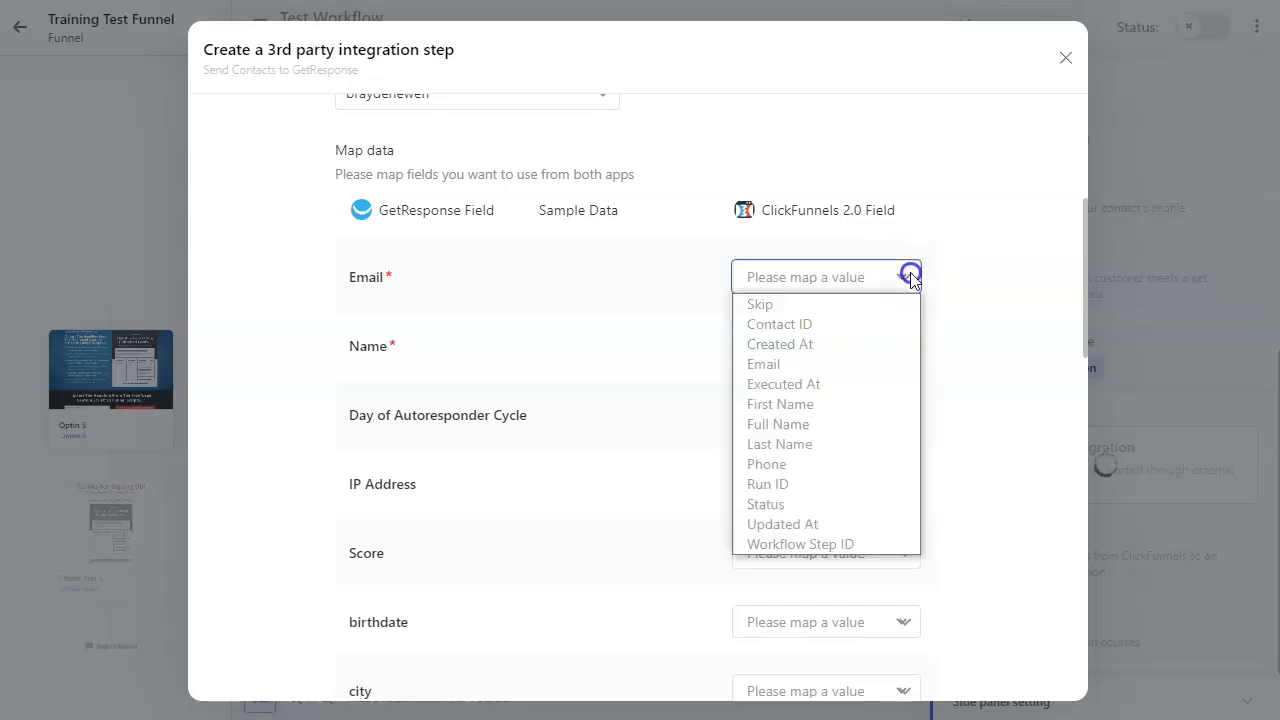
left_click(847, 366)
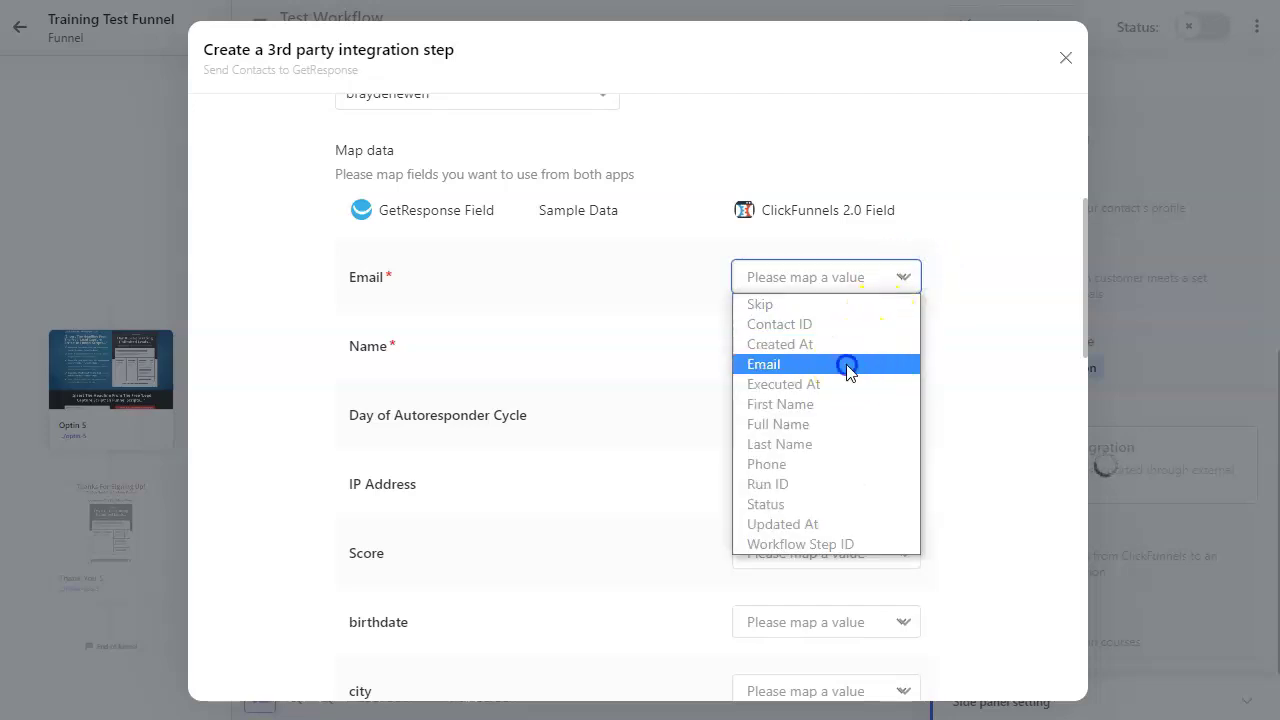
Step: Map the GetResponse Name field to First Name and continue past Map data
left_click(903, 346)
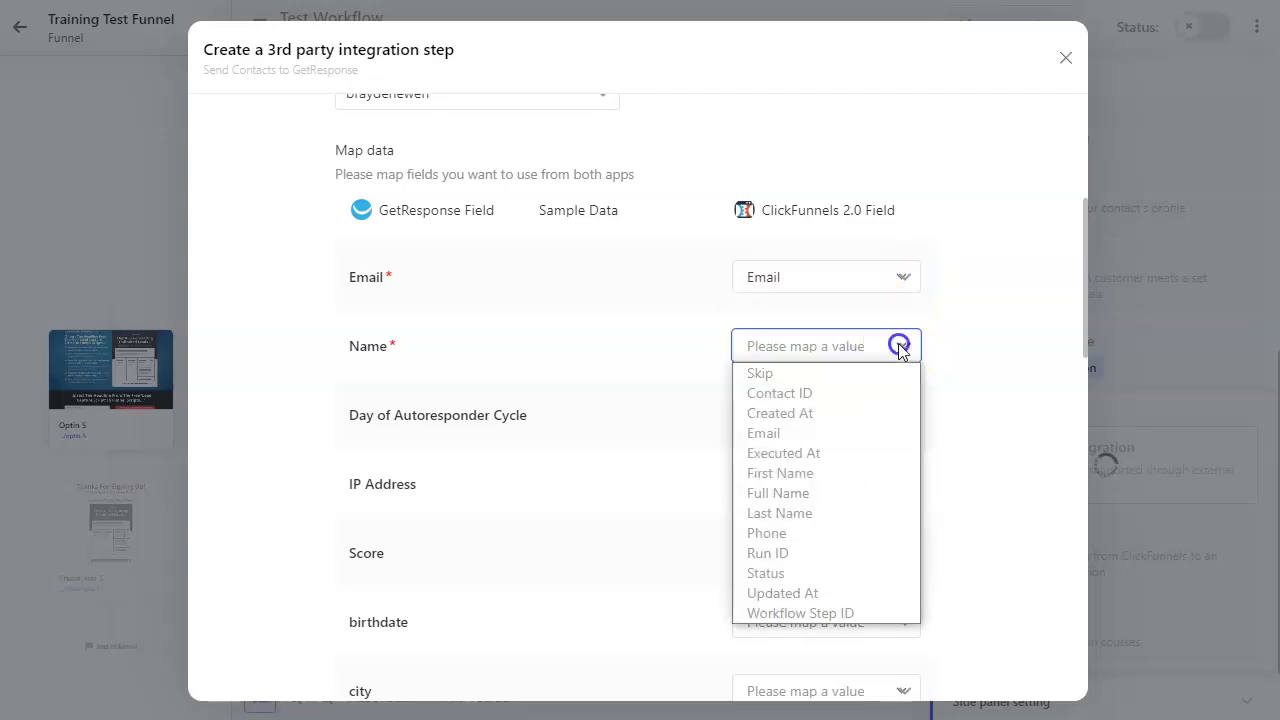
left_click(857, 478)
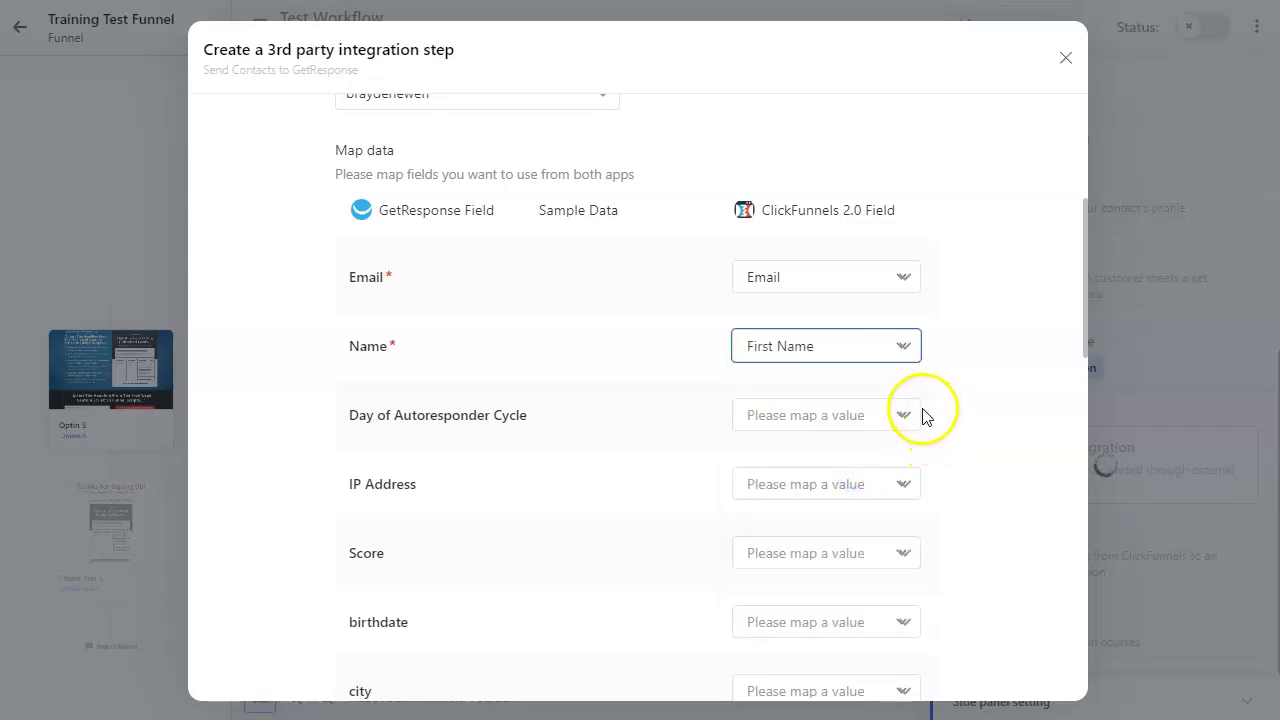
scroll(925, 410, "down", 1)
scroll(466, 349, "down", 4)
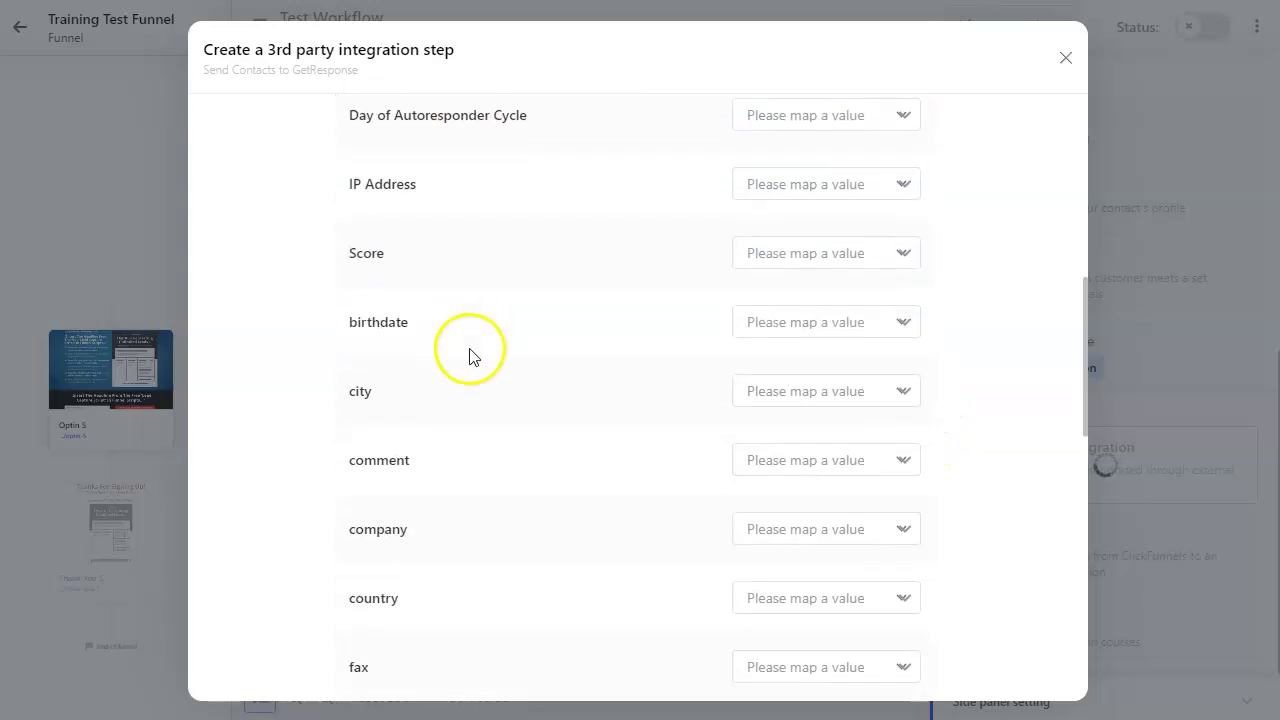
scroll(640, 391, "down", 7)
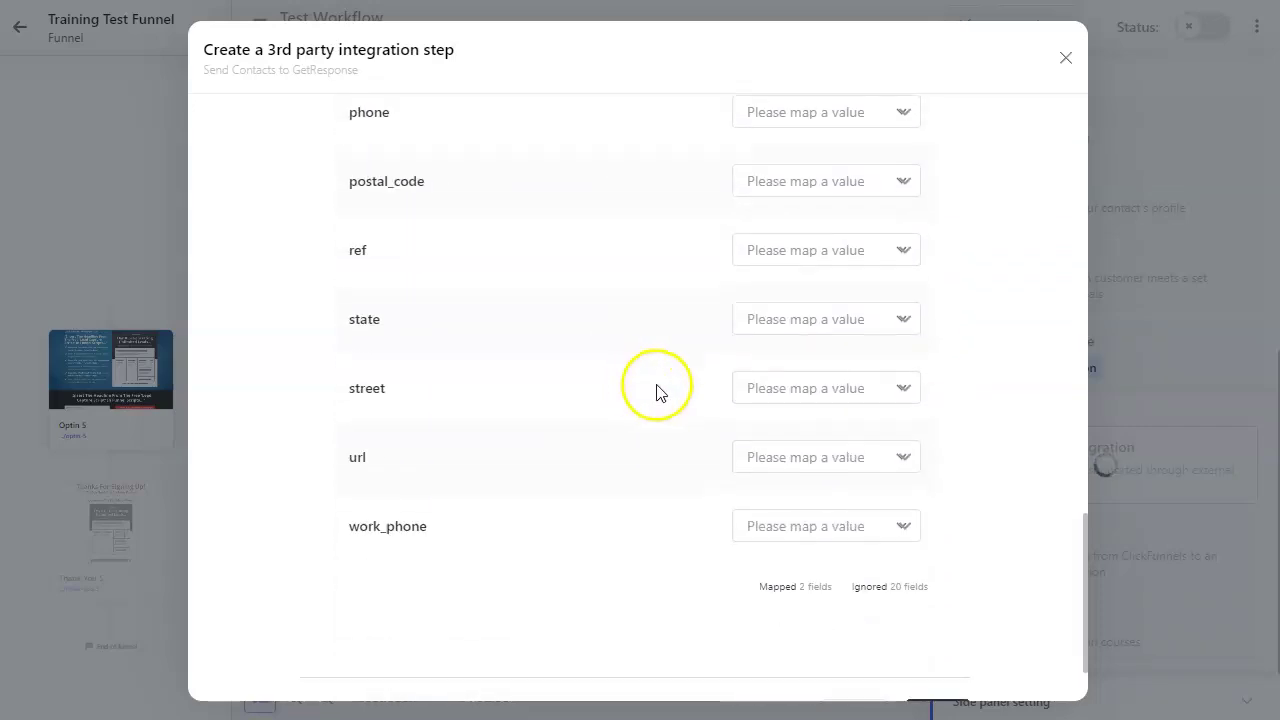
scroll(658, 393, "down", 1)
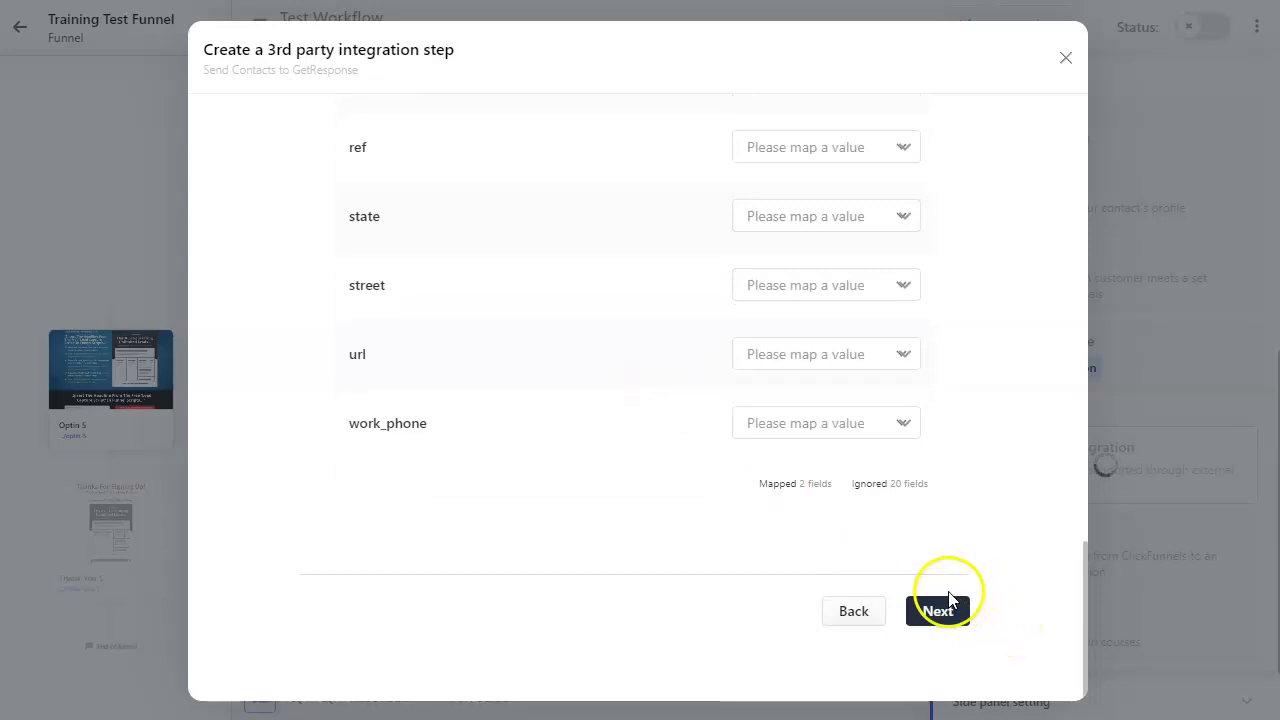
left_click(951, 624)
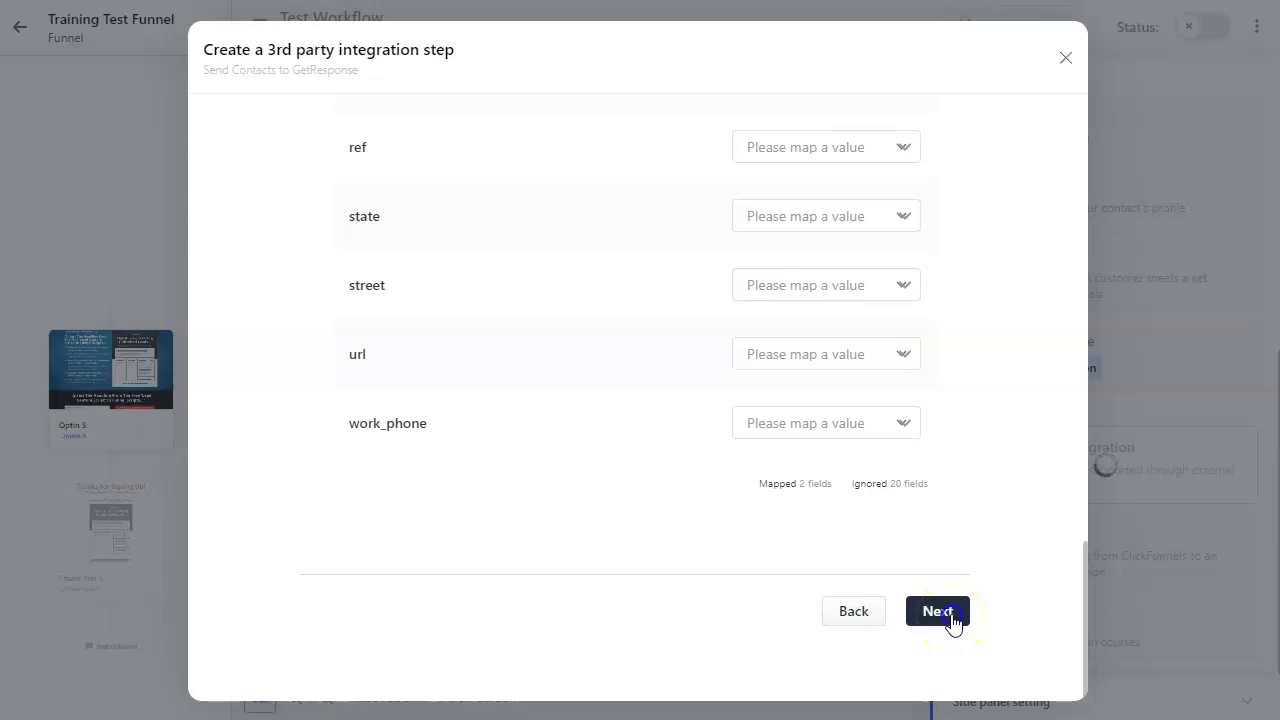
Step: Advance to Confirmation and save the Send Contacts to GetResponse step
left_click(951, 622)
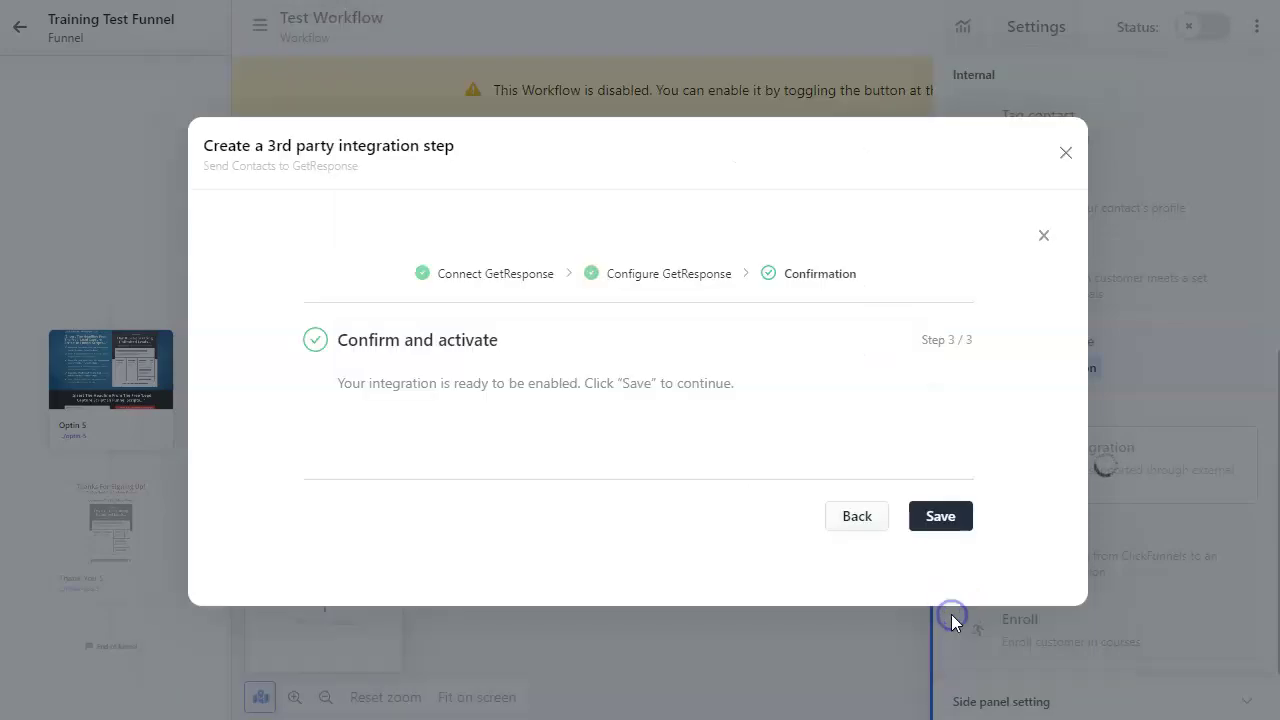
left_click(951, 523)
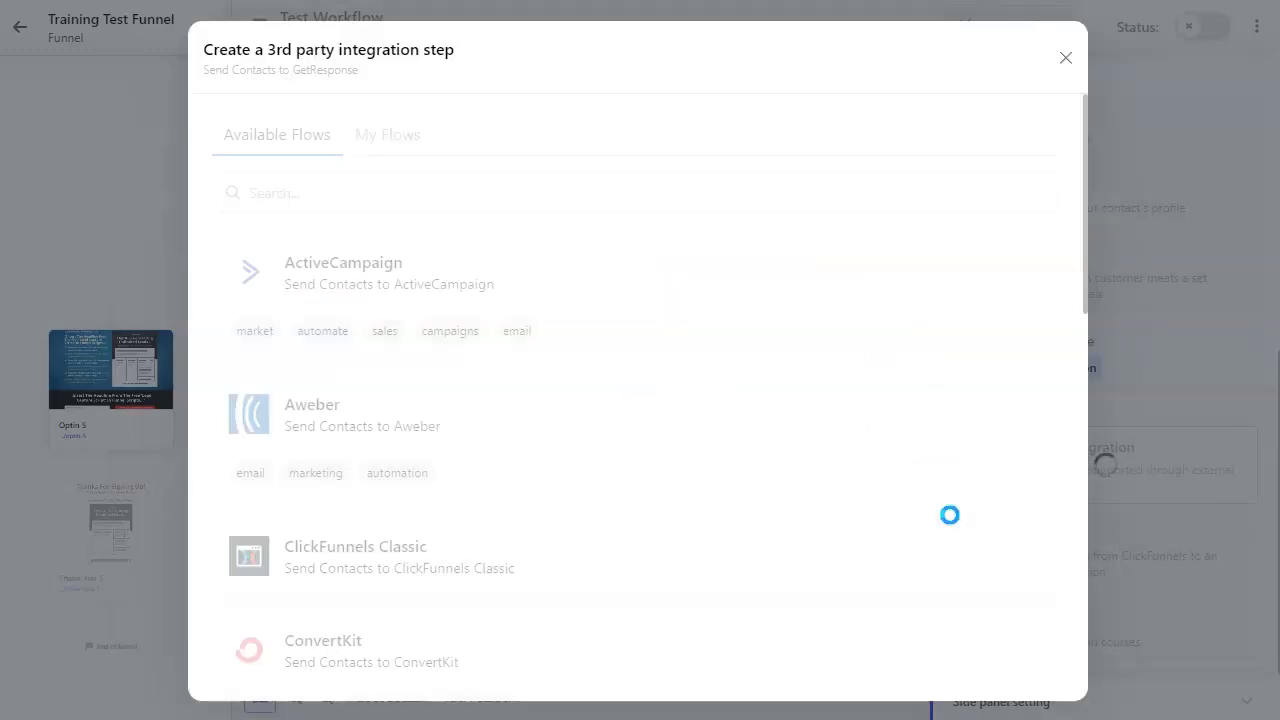
left_click(849, 394)
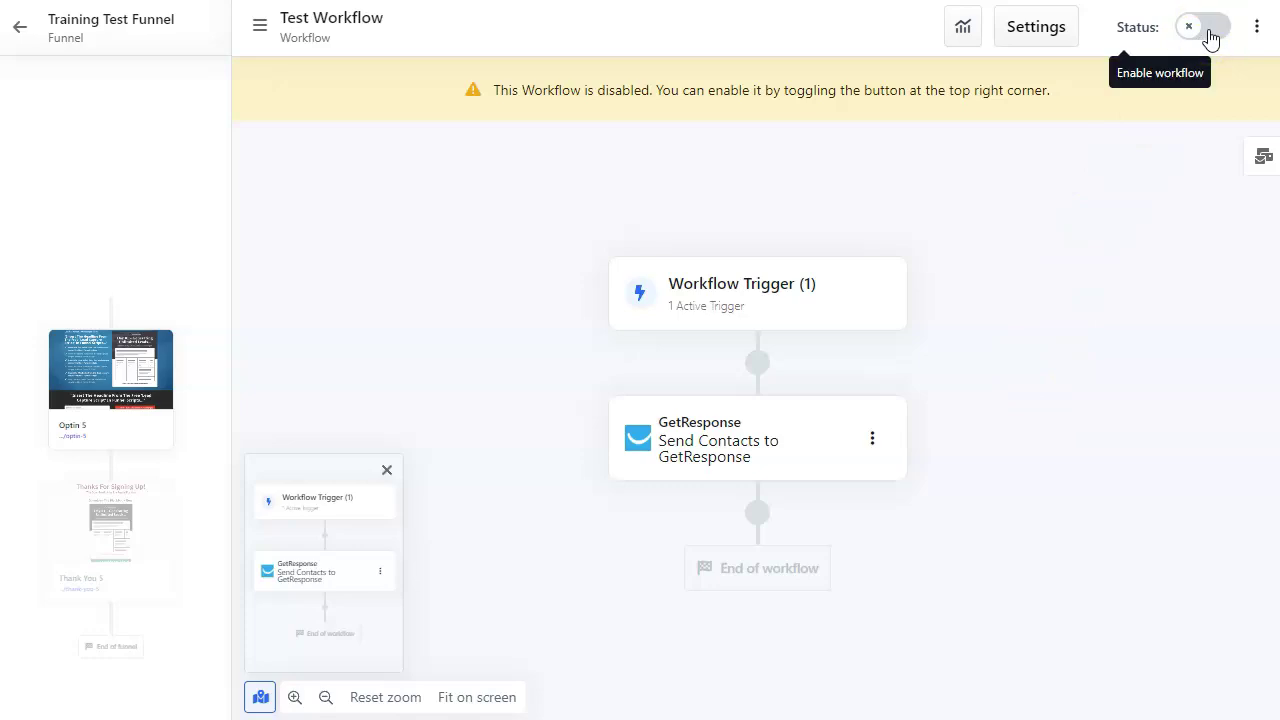
Step: Turn on Test Workflow's Status toggle and confirm Enable in the Enable Workflow dialog
left_click(1205, 30)
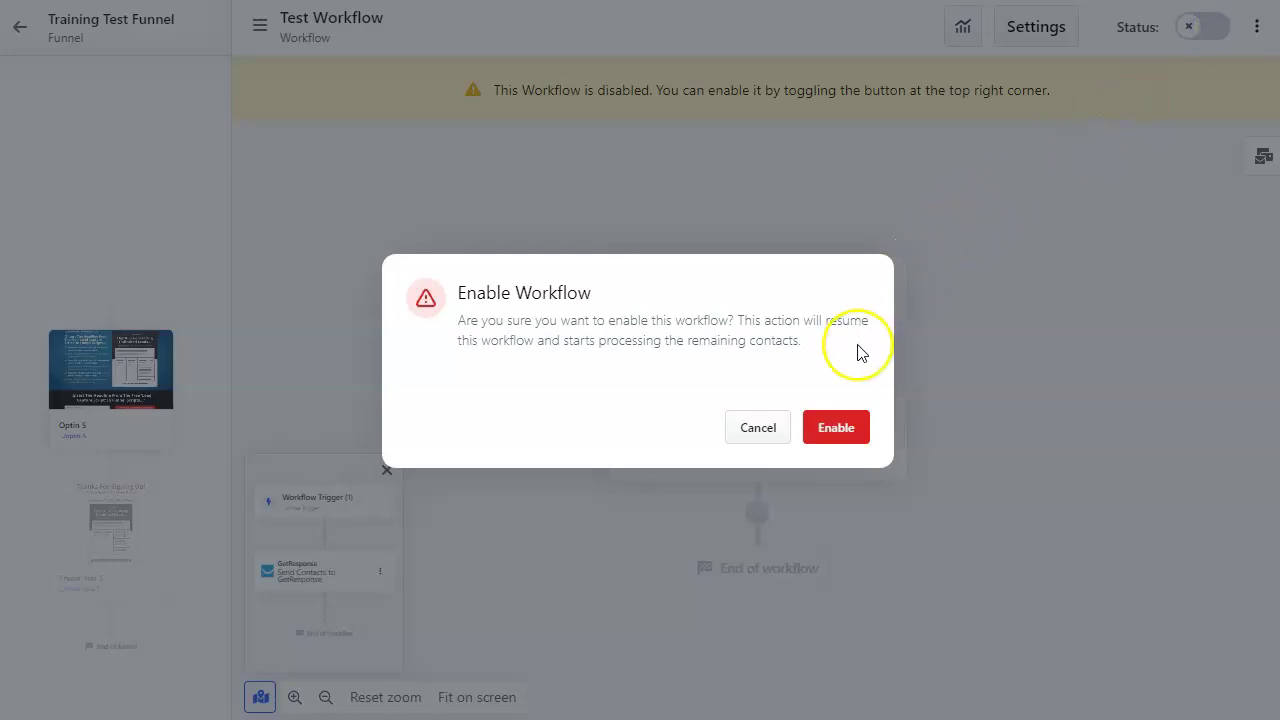
left_click(836, 428)
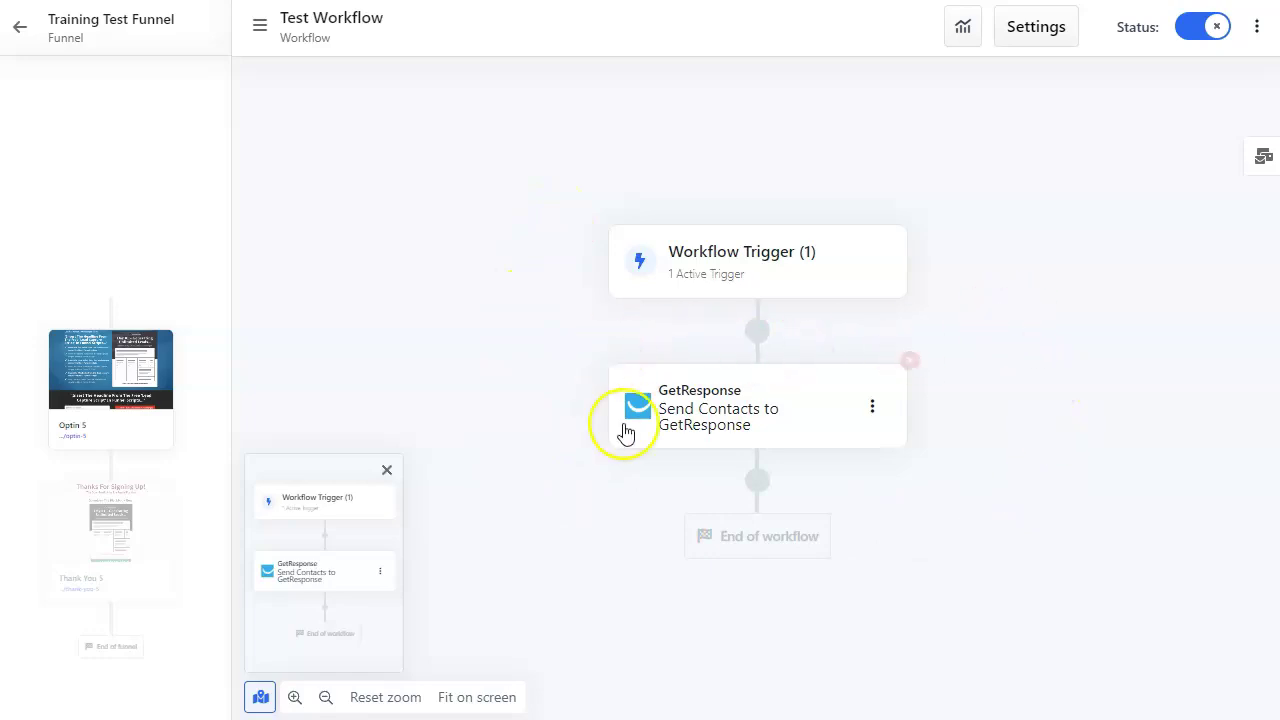
mouse_move(623, 366)
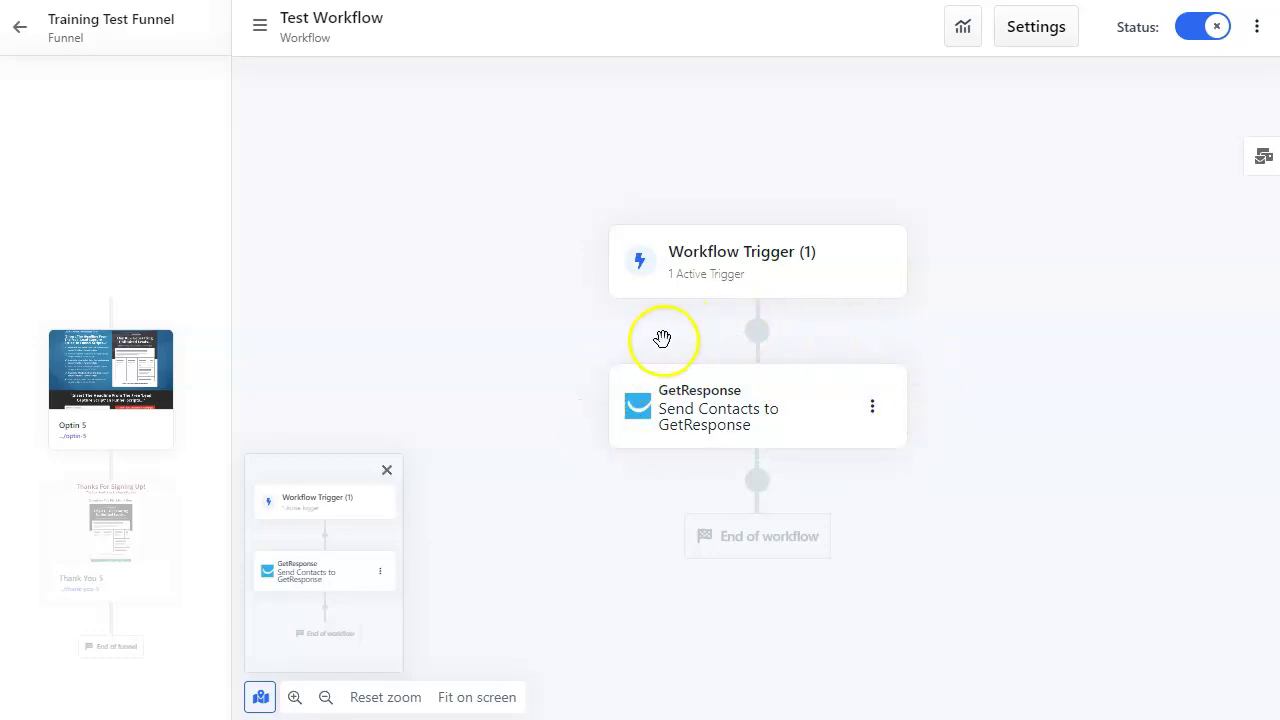
left_click(672, 398)
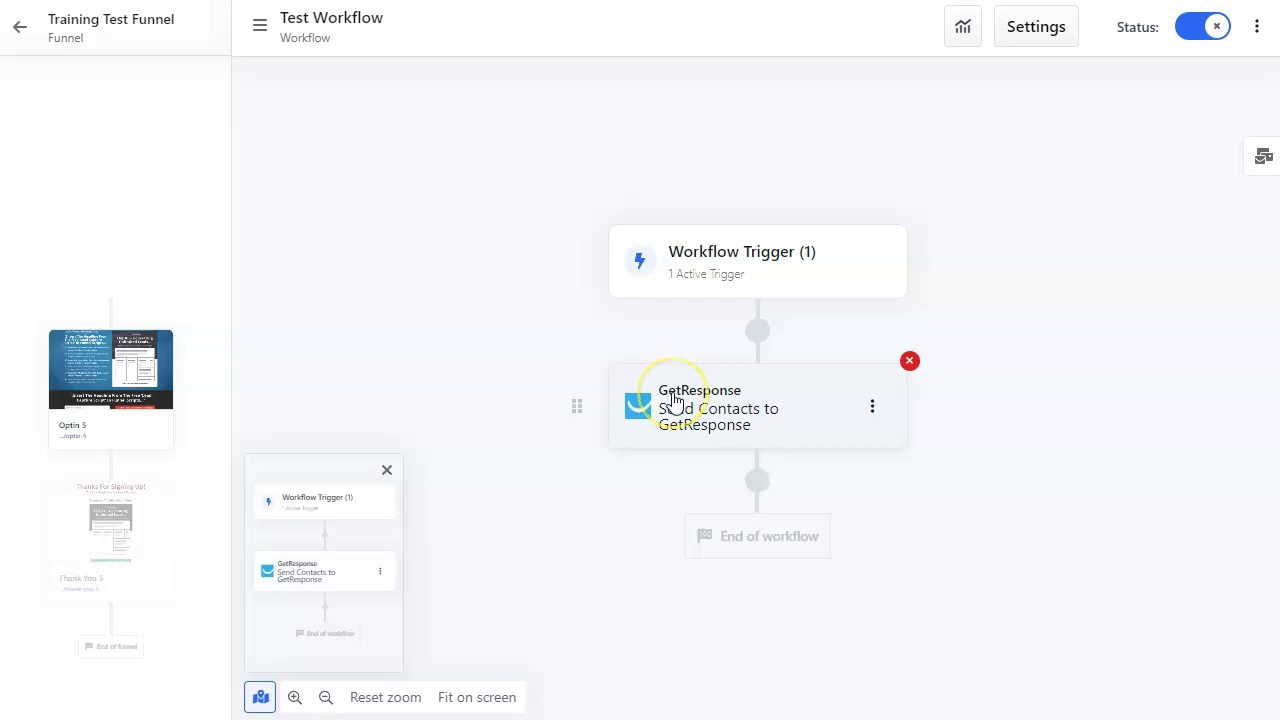